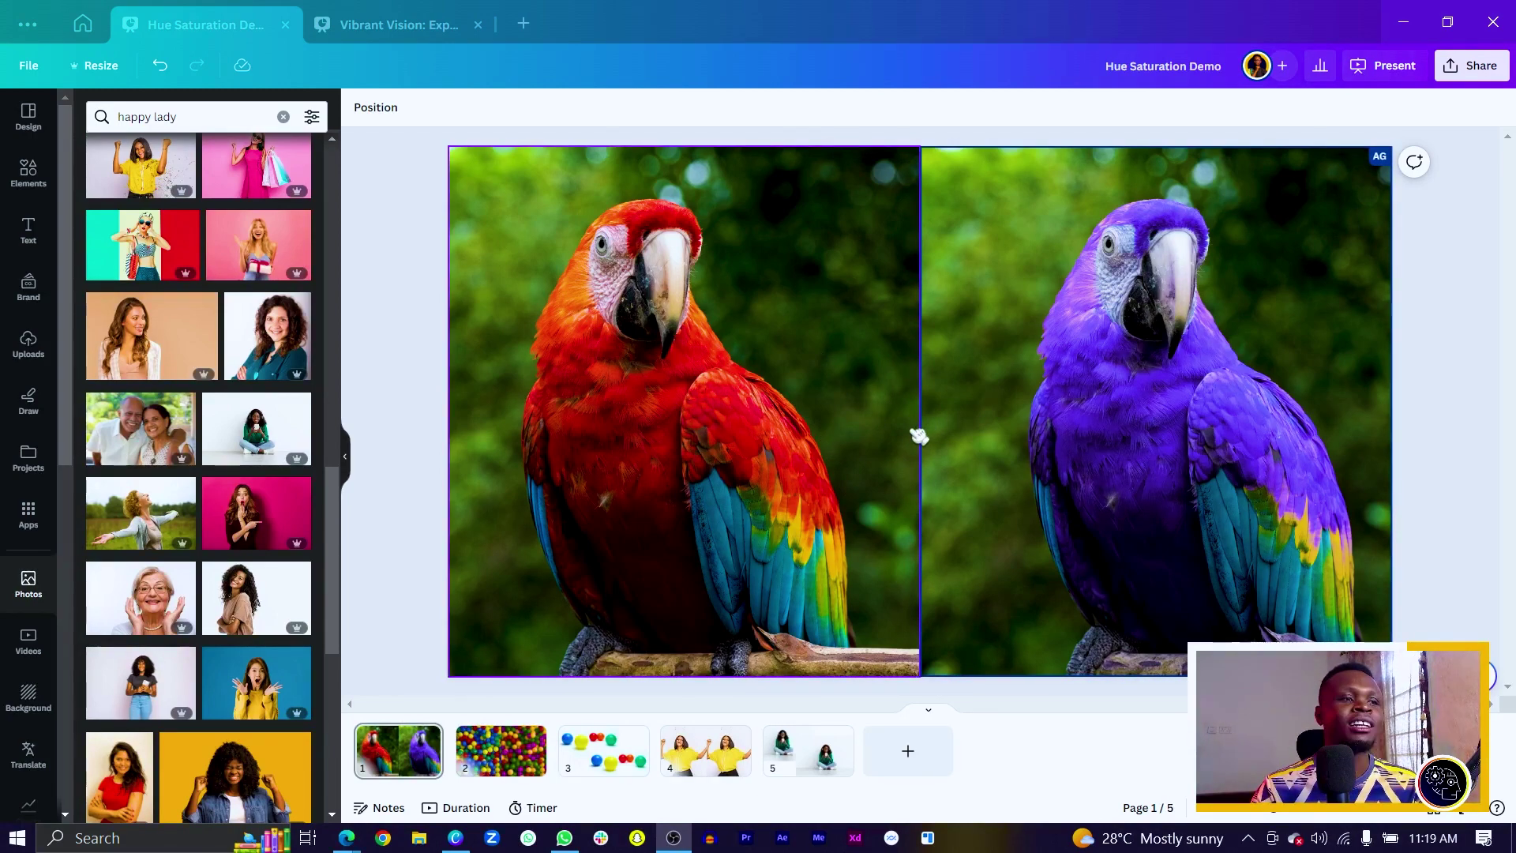
Go through page 2 to page 3, which shows the two rows of coloured balls.
{"action": "left_click", "coordinate": [518, 766]}
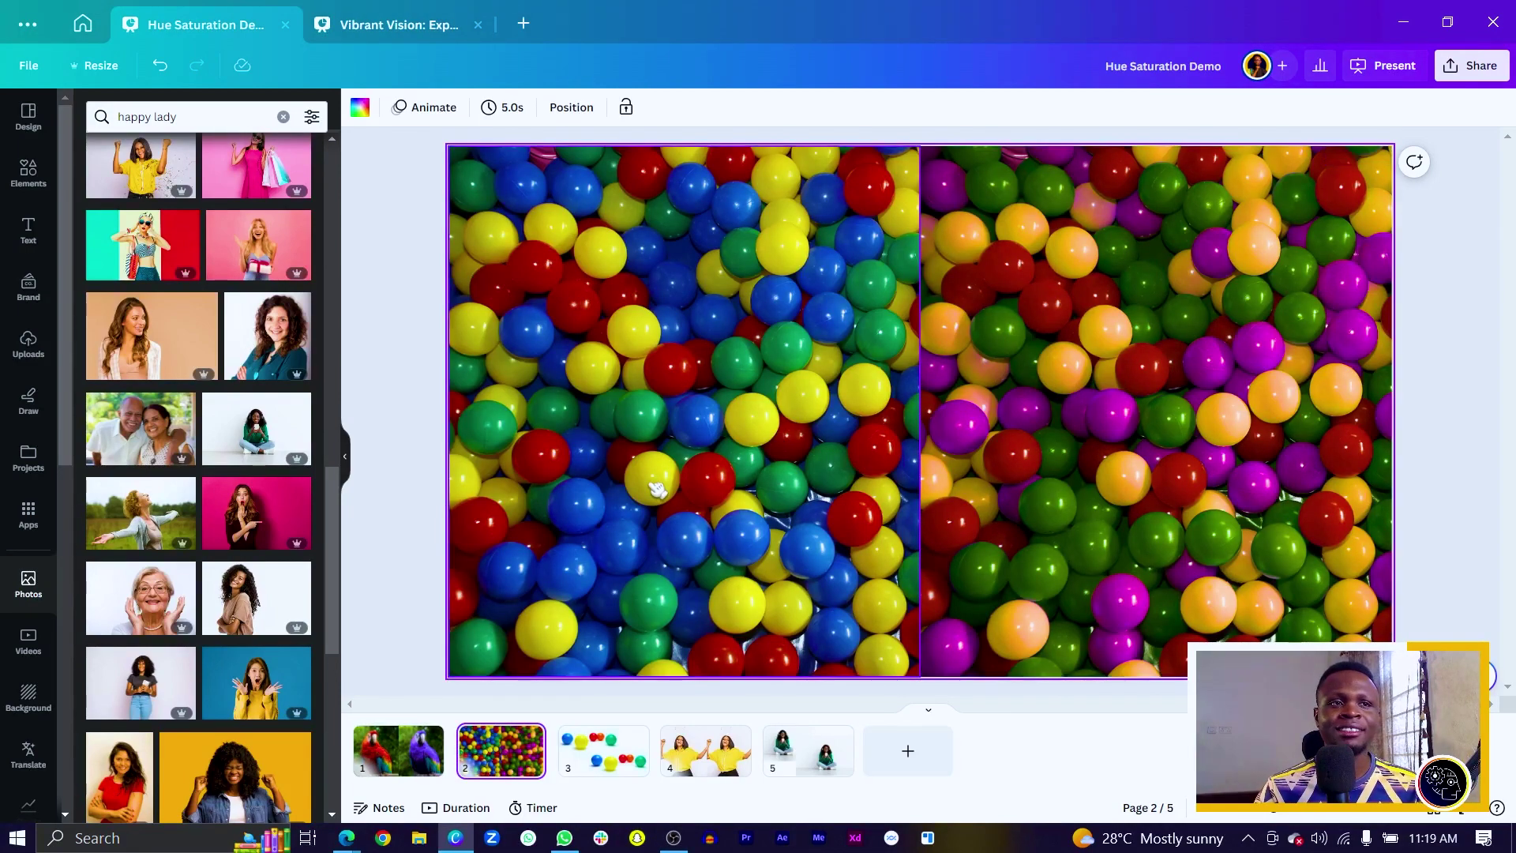
{"action": "left_click", "coordinate": [593, 764]}
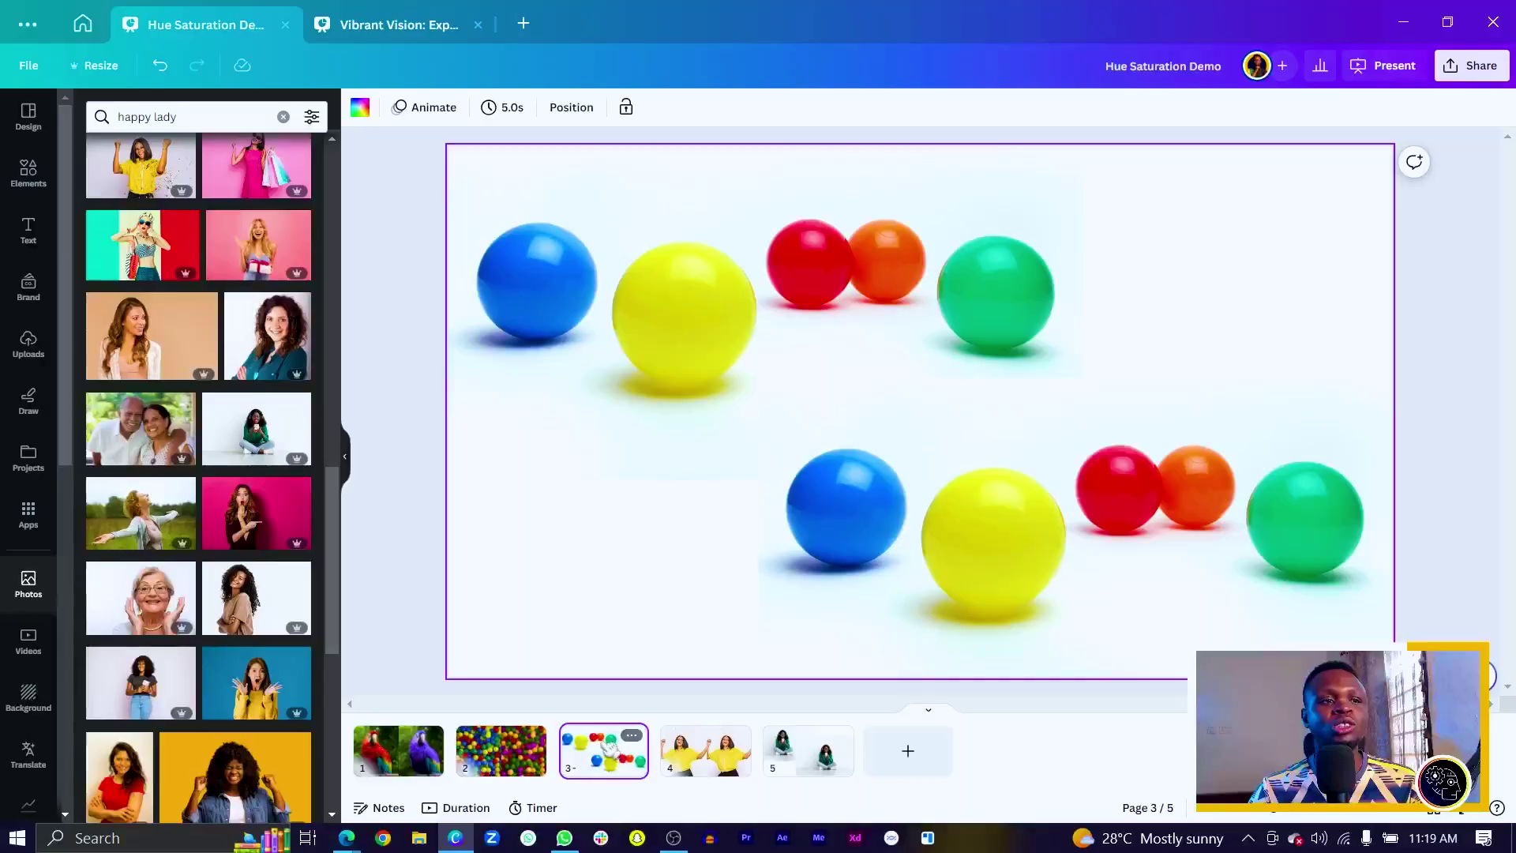
Open the Adjust panel for the lower balls photo and scroll down to Color edit.
{"action": "key", "text": "ctrl+d"}
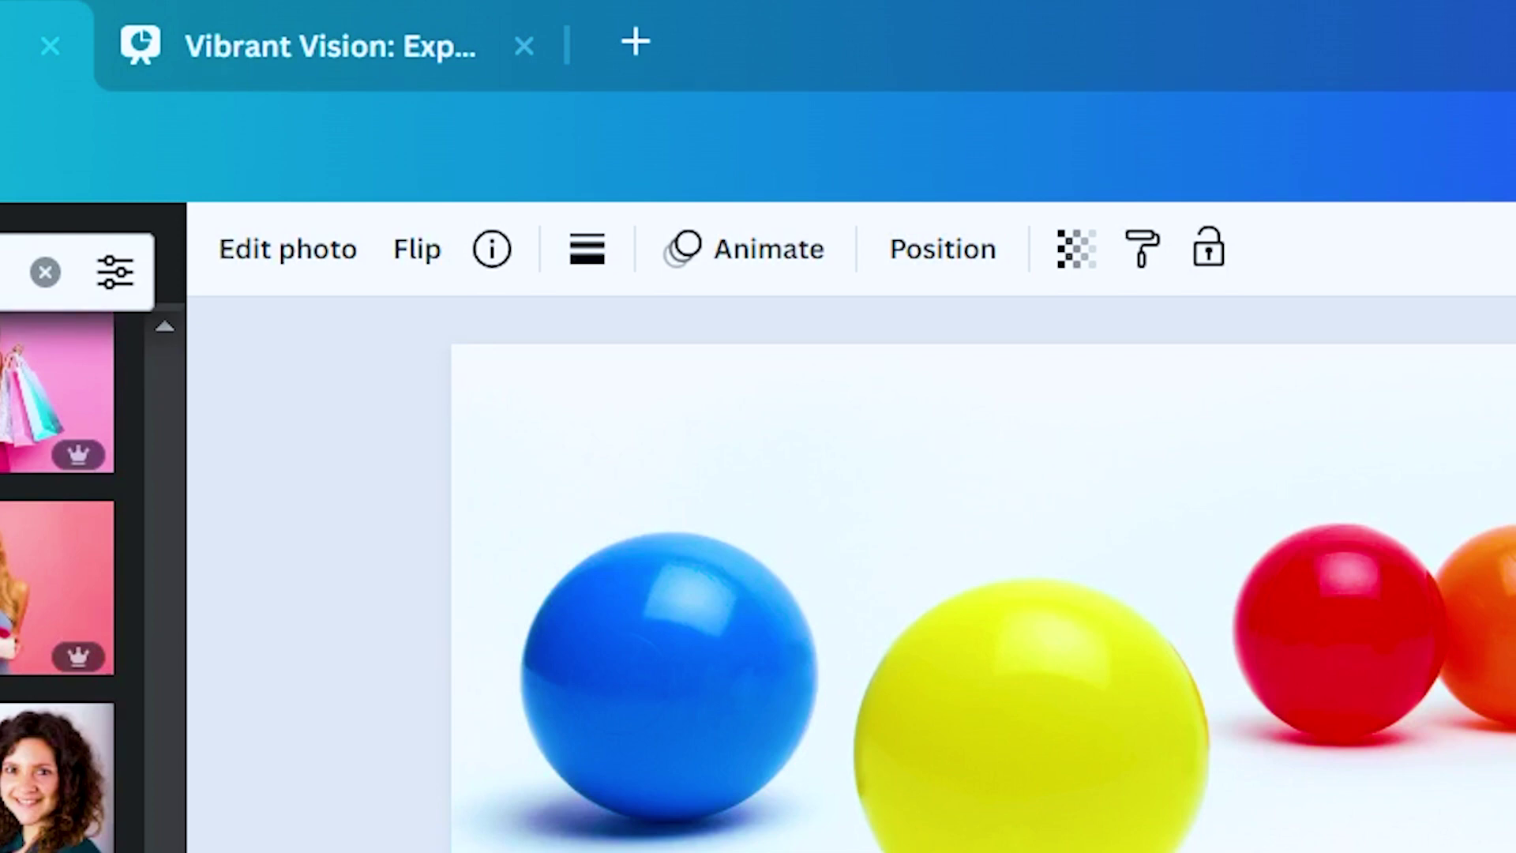
{"action": "left_click", "coordinate": [304, 248]}
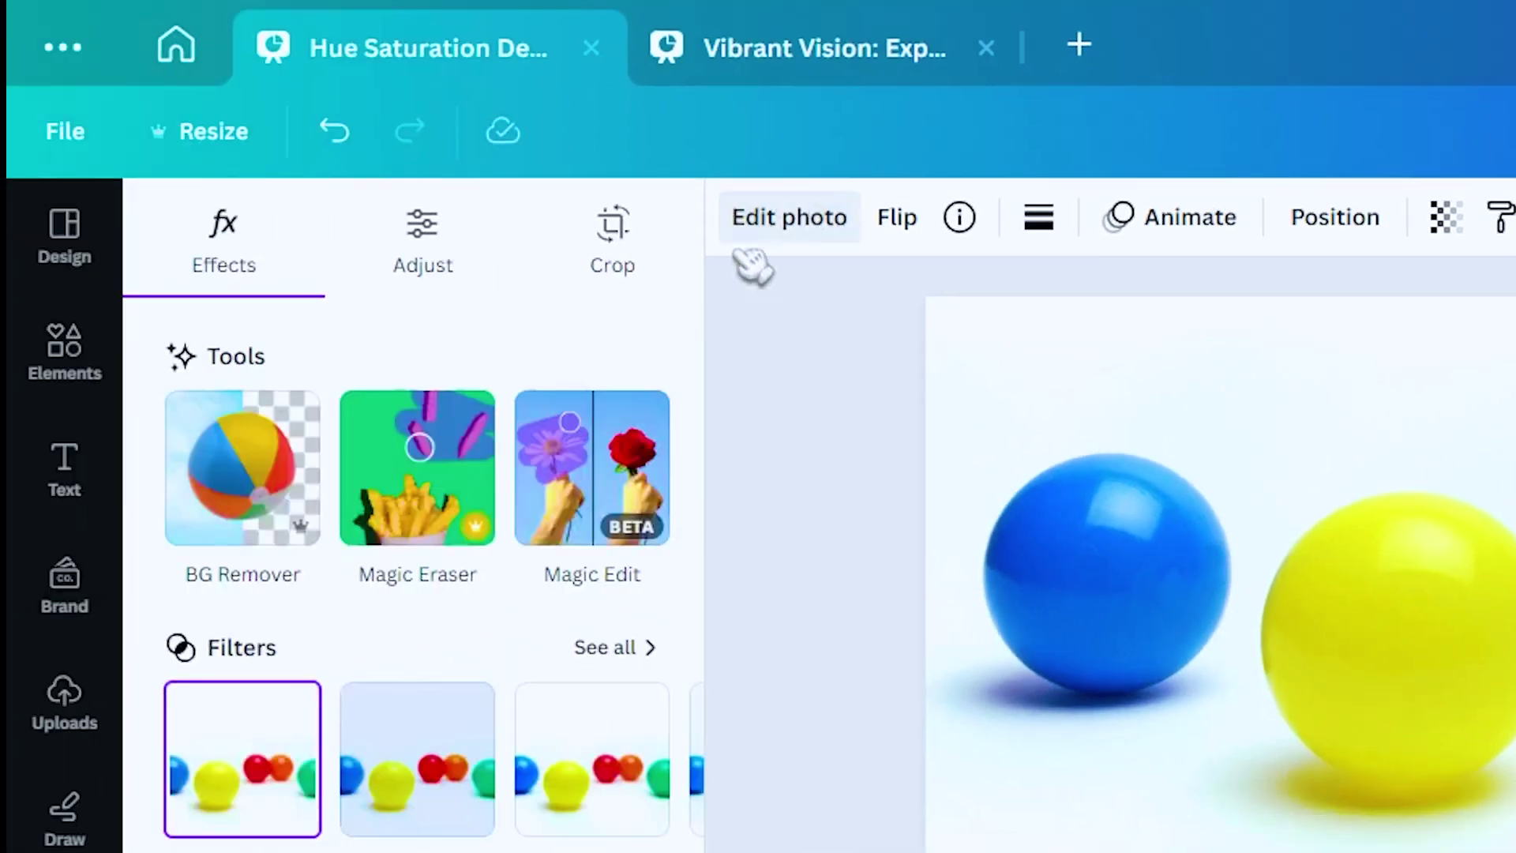
{"action": "left_click", "coordinate": [438, 249]}
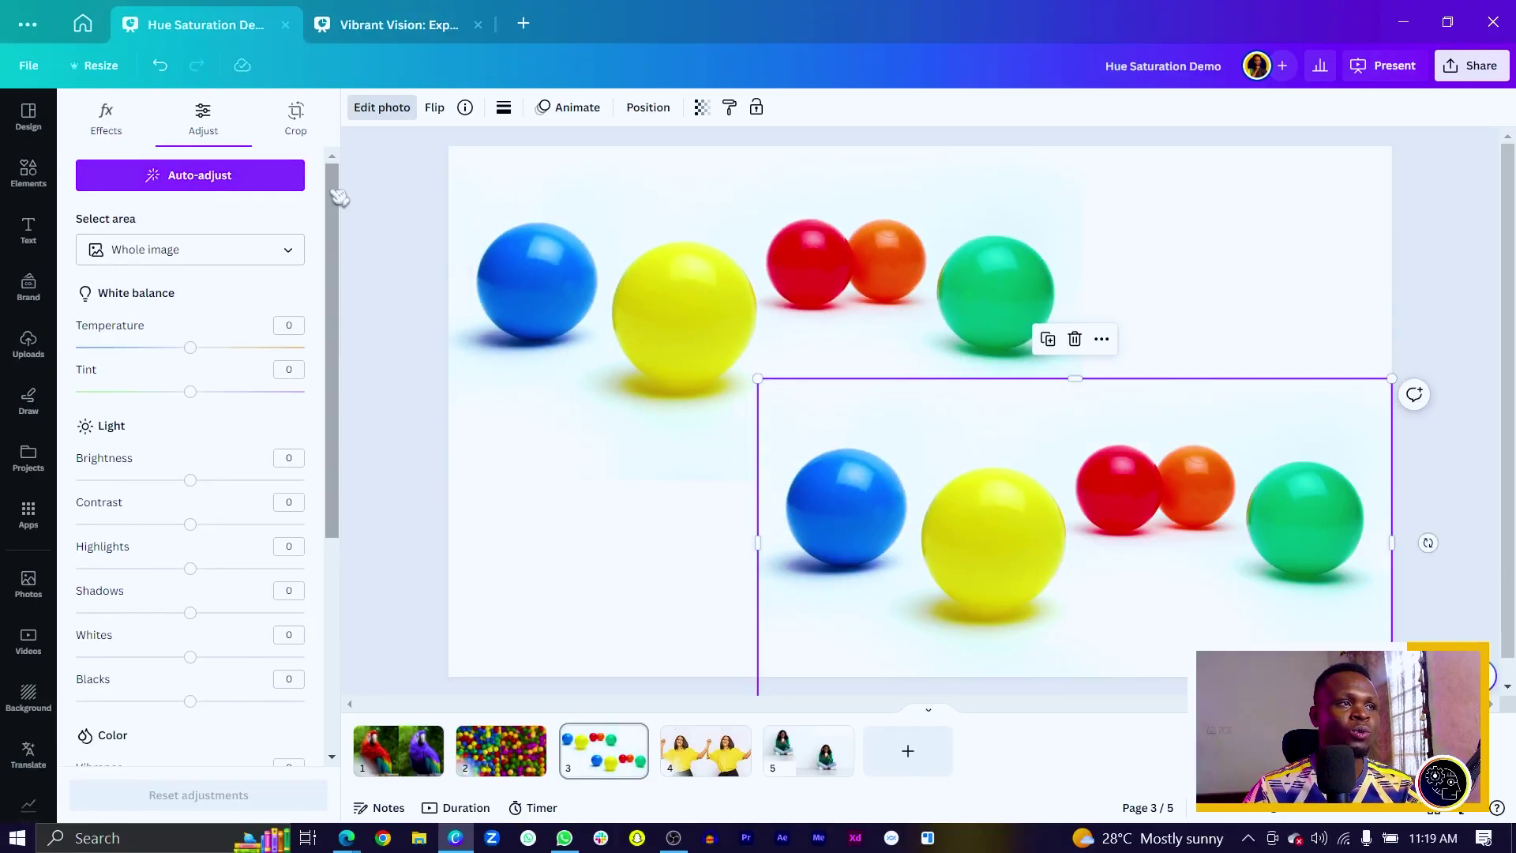
{"action": "left_click_drag", "start_coordinate": [340, 197], "coordinate": [316, 487]}
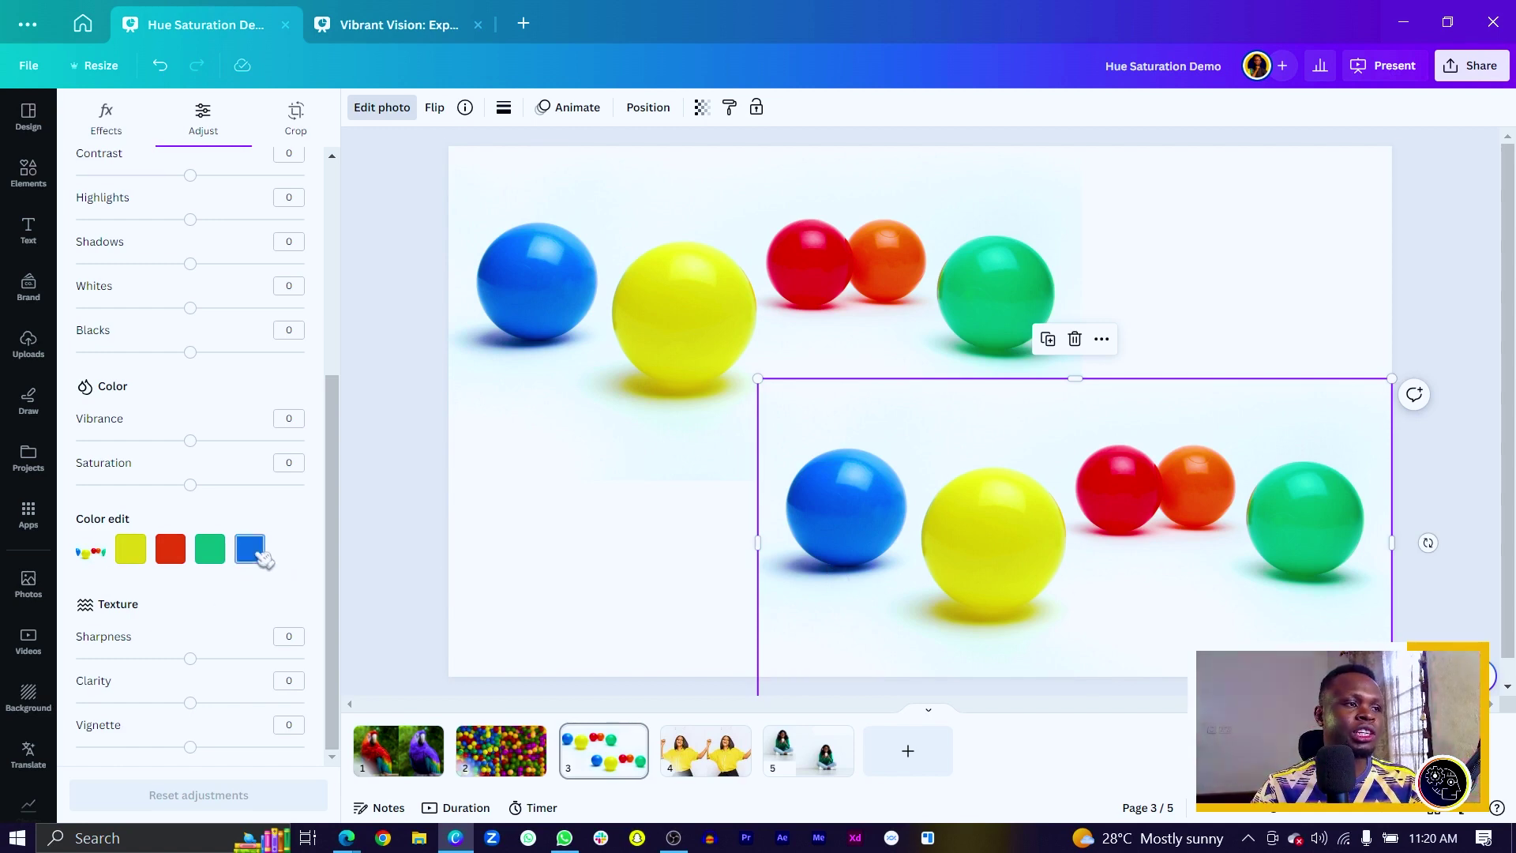
Pick the blue Color edit swatch and shift its hue to 53, turning the ball purple.
{"action": "left_click", "coordinate": [251, 550]}
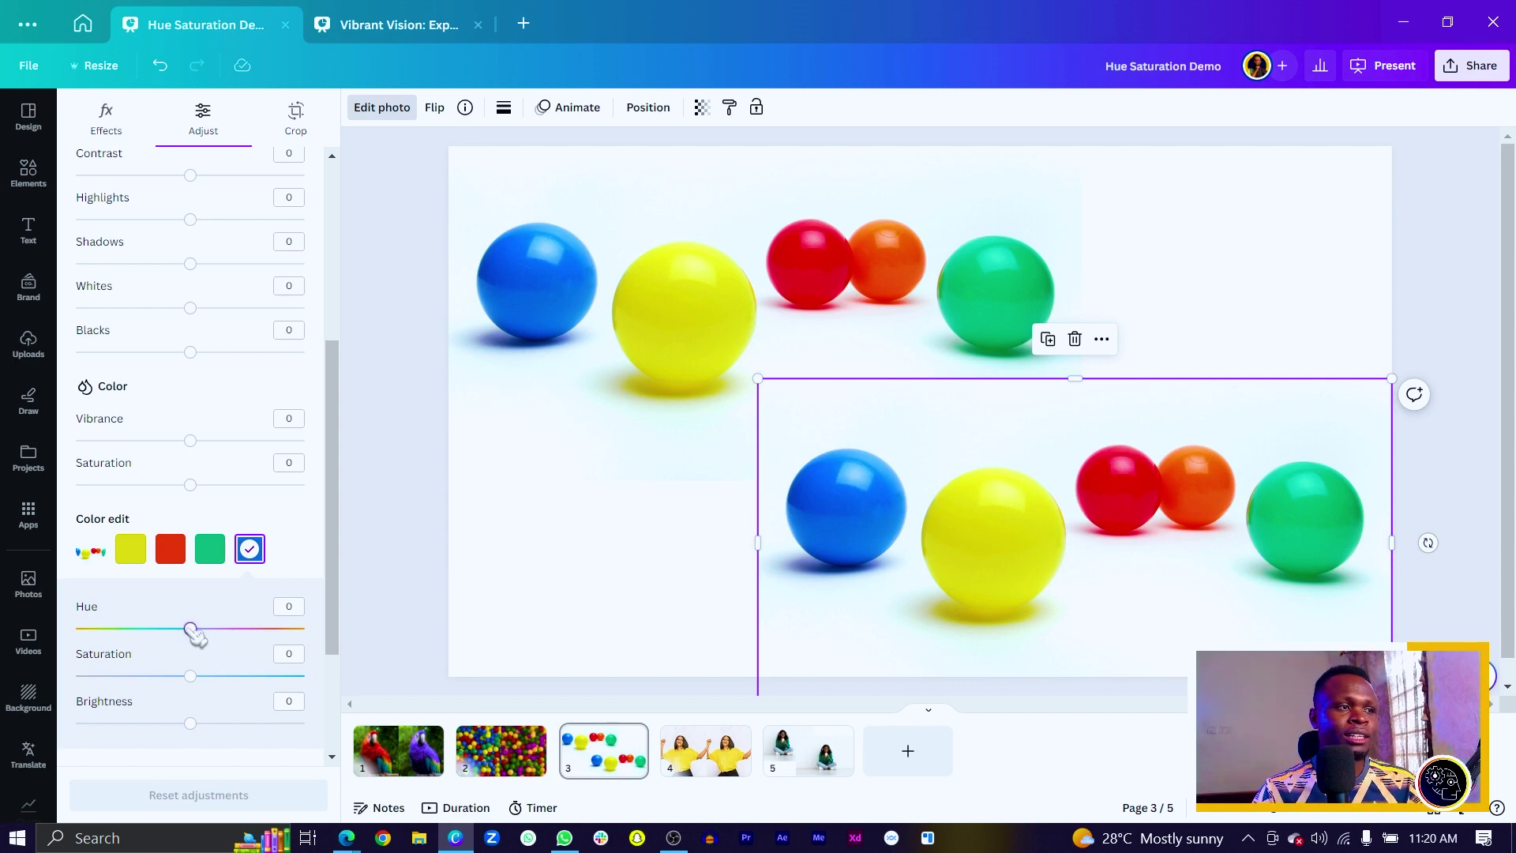
{"action": "left_click_drag", "start_coordinate": [204, 635], "coordinate": [235, 639]}
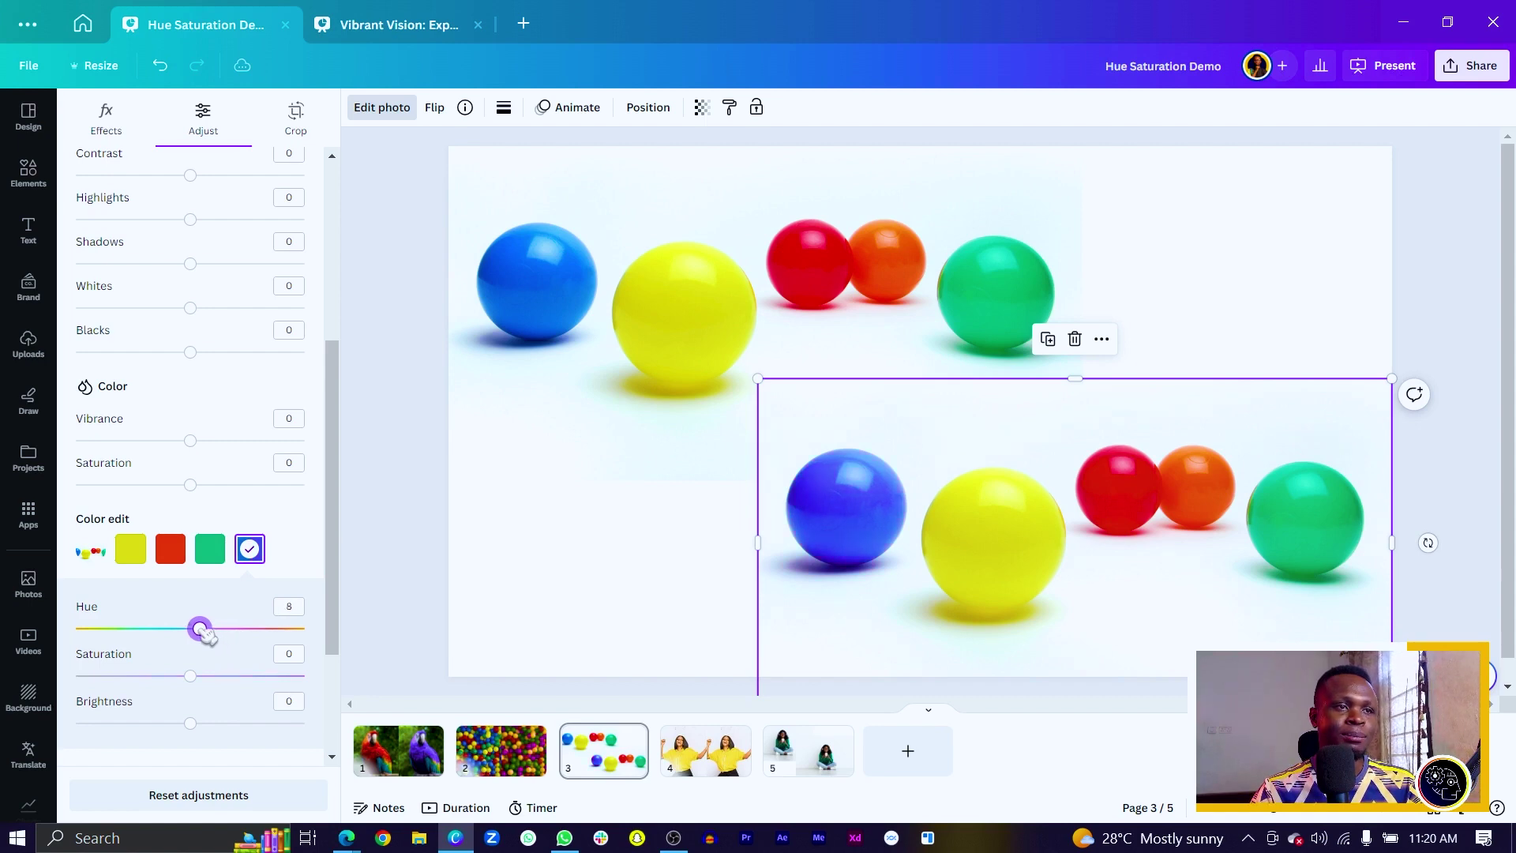
{"action": "left_click_drag", "start_coordinate": [203, 634], "coordinate": [185, 629]}
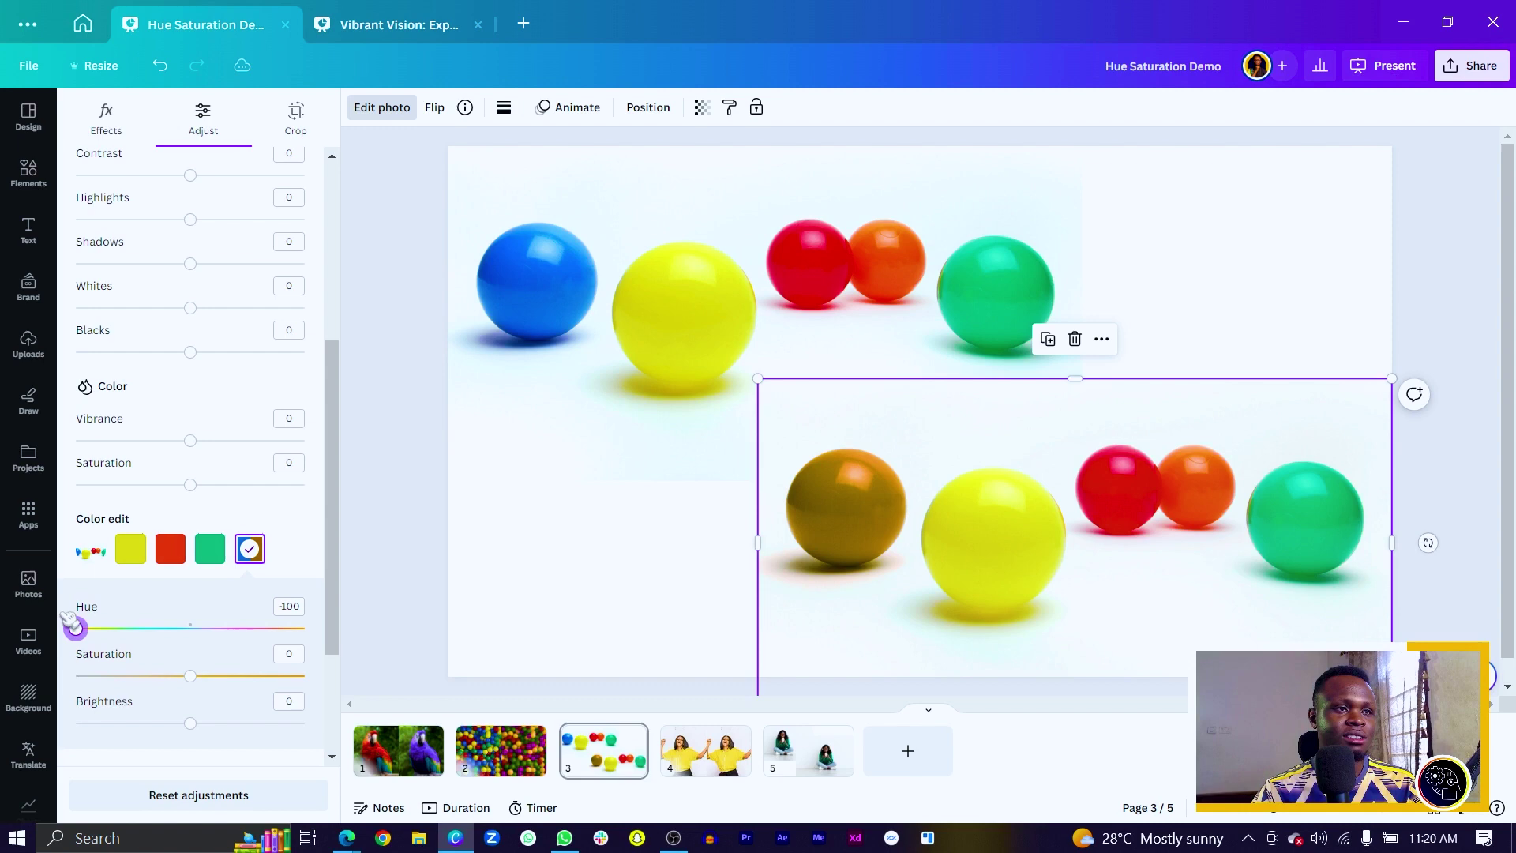
{"action": "left_click_drag", "start_coordinate": [189, 646], "coordinate": [248, 652]}
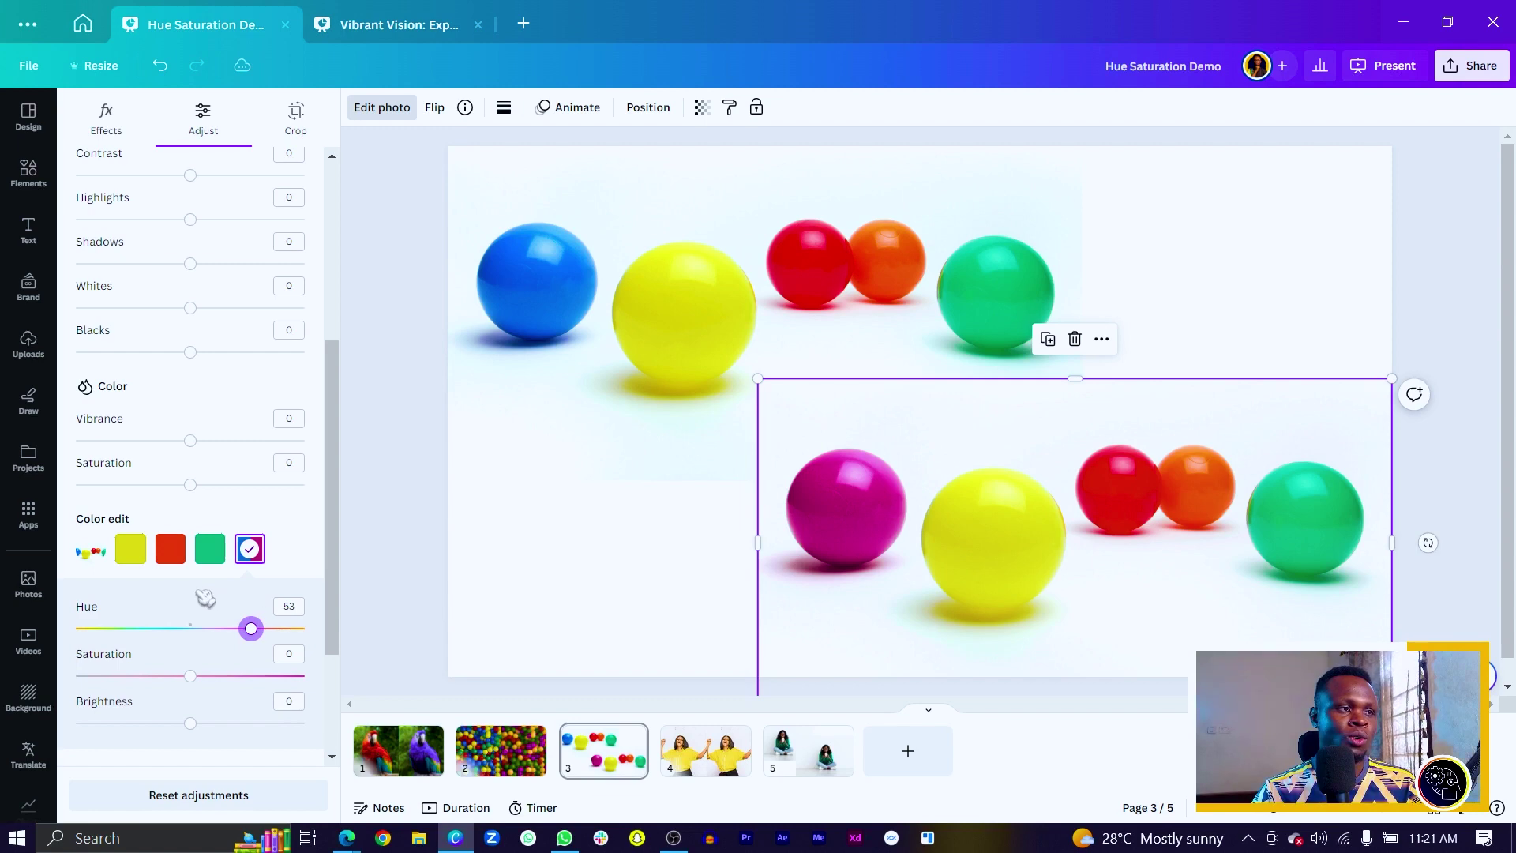
{"action": "scroll", "coordinate": [206, 598], "scroll_direction": "down", "scroll_amount": 3}
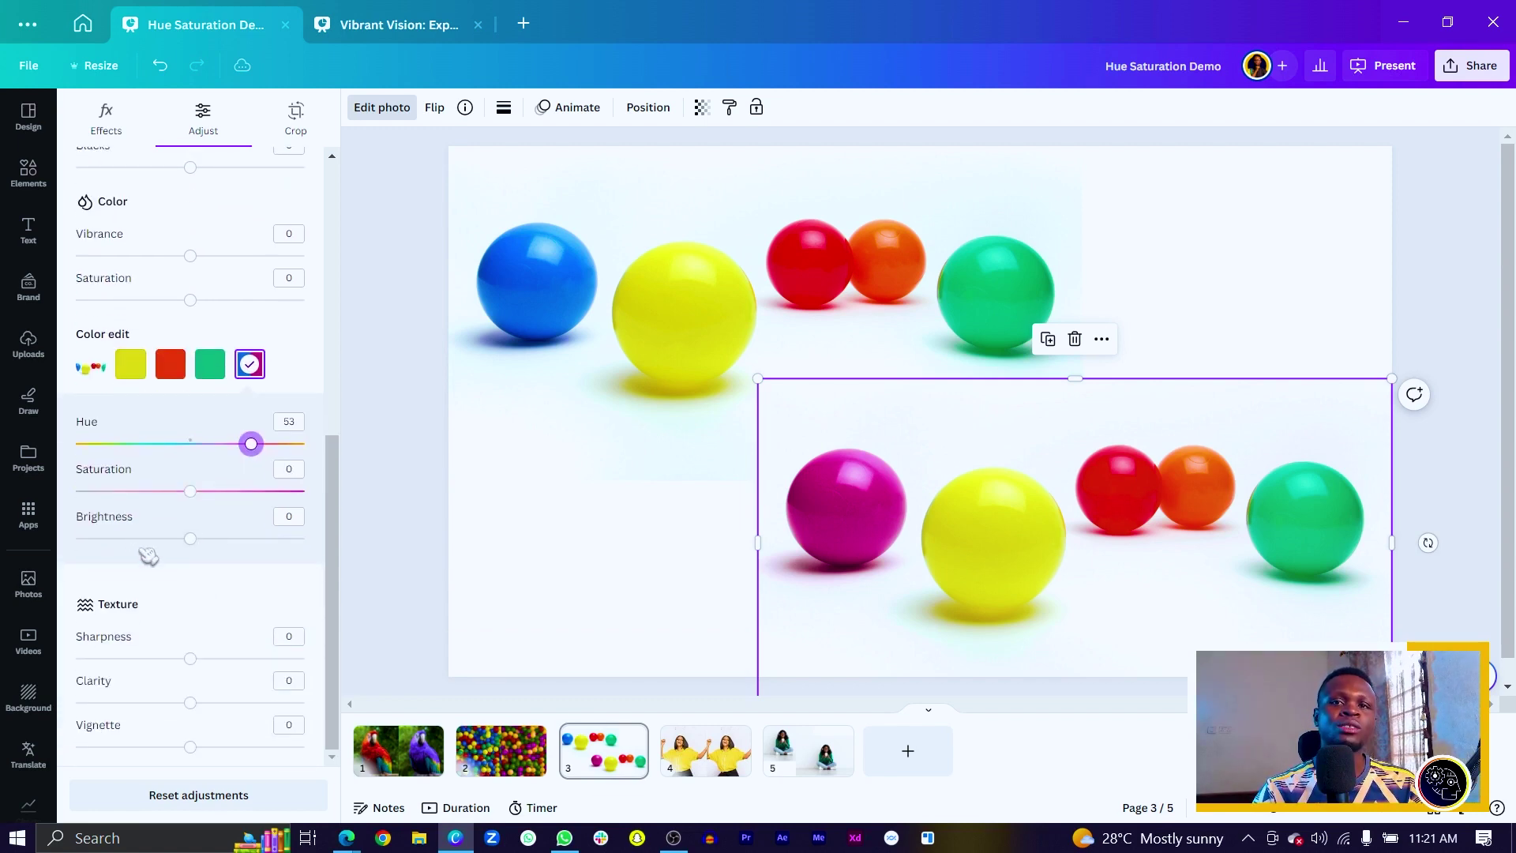
Set the recoloured ball's saturation to 57 and brightness to -49 for a deep purple.
{"action": "left_click", "coordinate": [158, 553]}
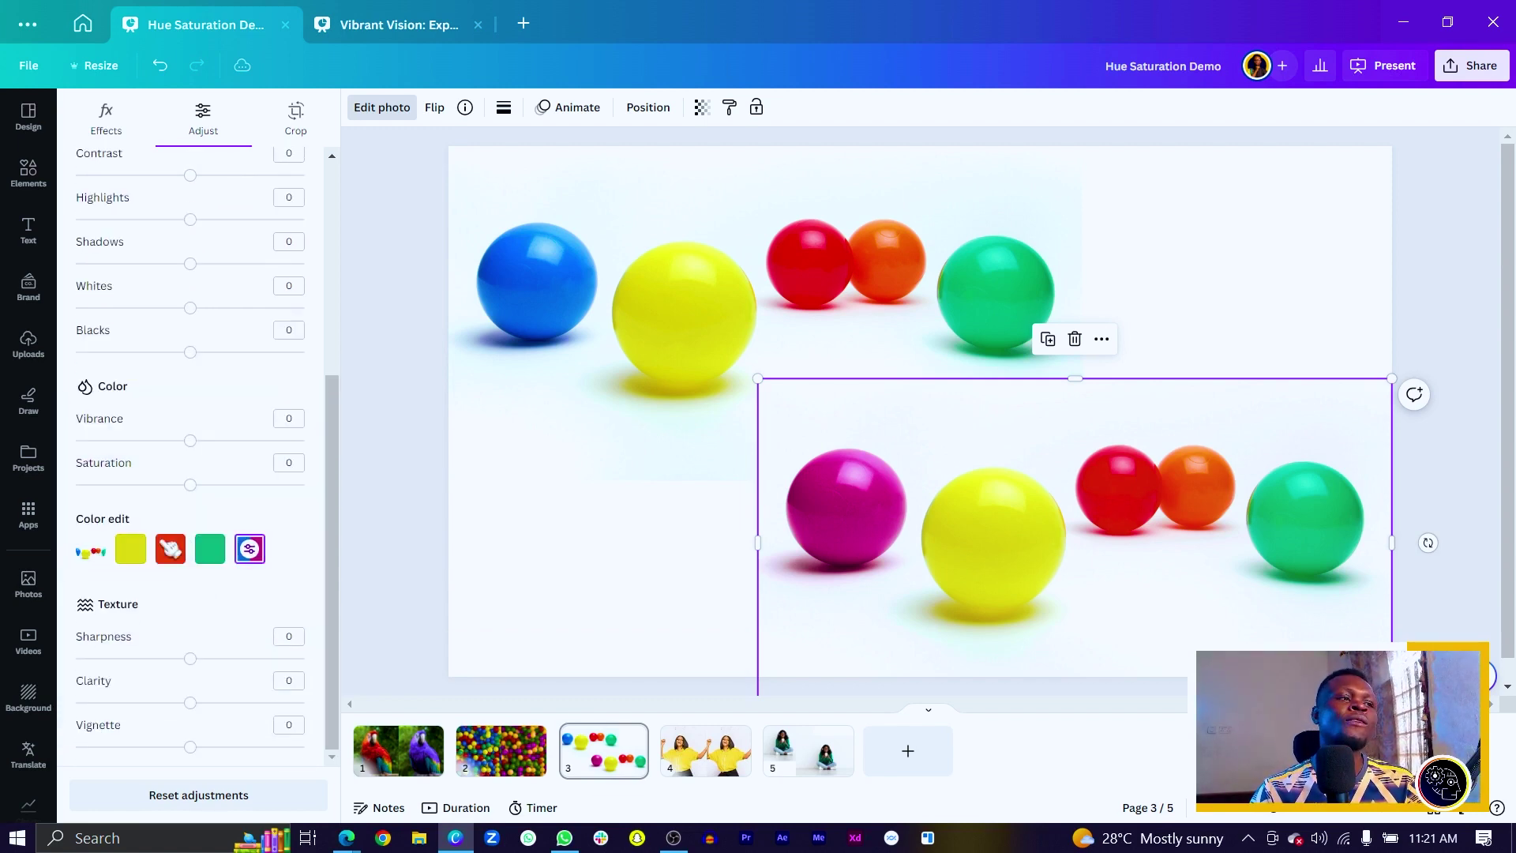
{"action": "left_click", "coordinate": [250, 549]}
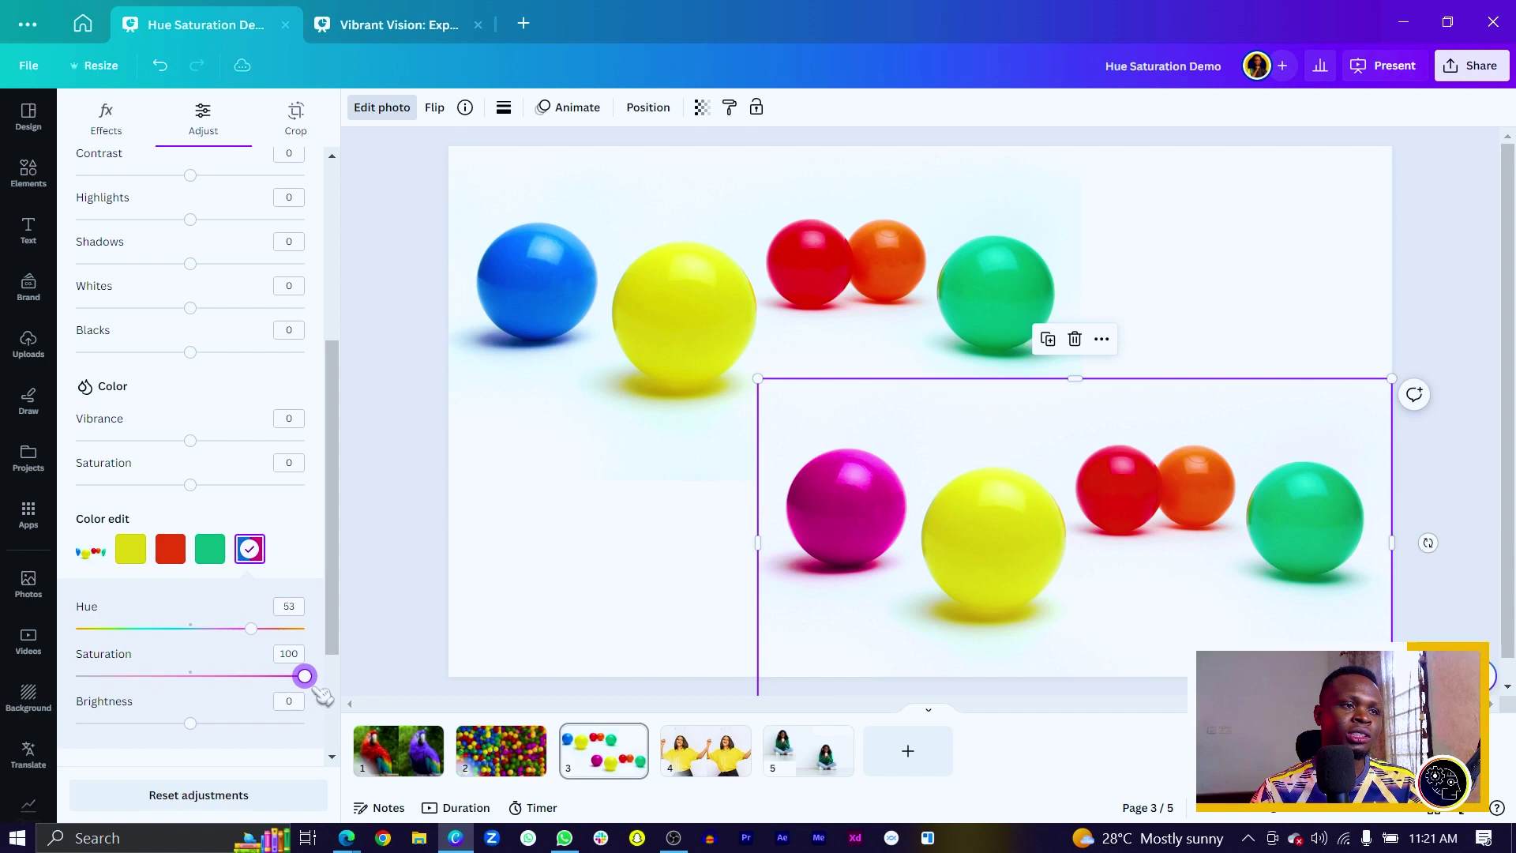
{"action": "left_click_drag", "start_coordinate": [191, 700], "coordinate": [63, 699]}
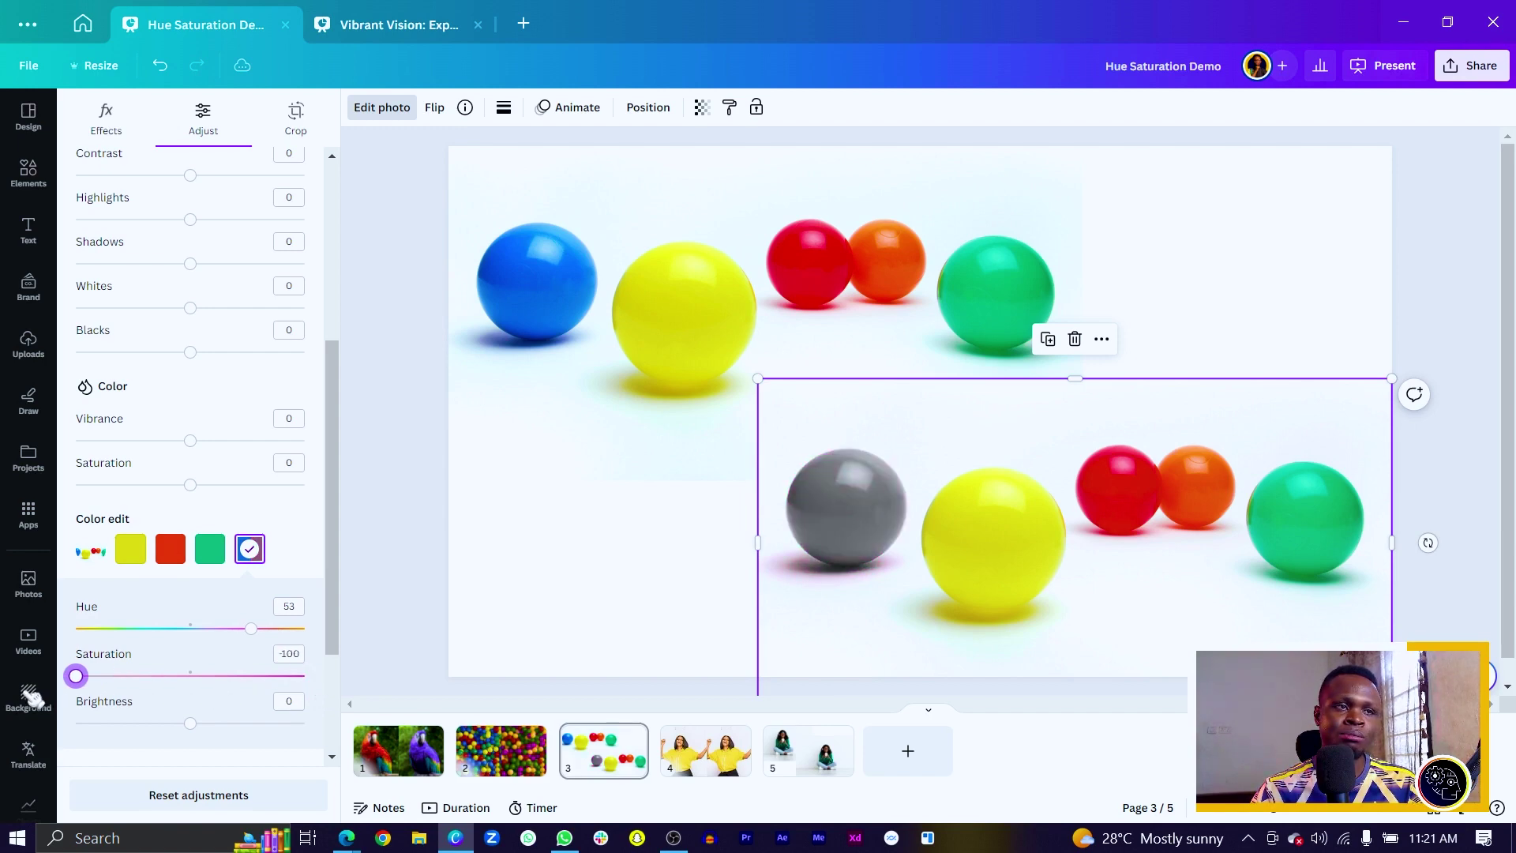
{"action": "left_click_drag", "start_coordinate": [155, 681], "coordinate": [236, 678]}
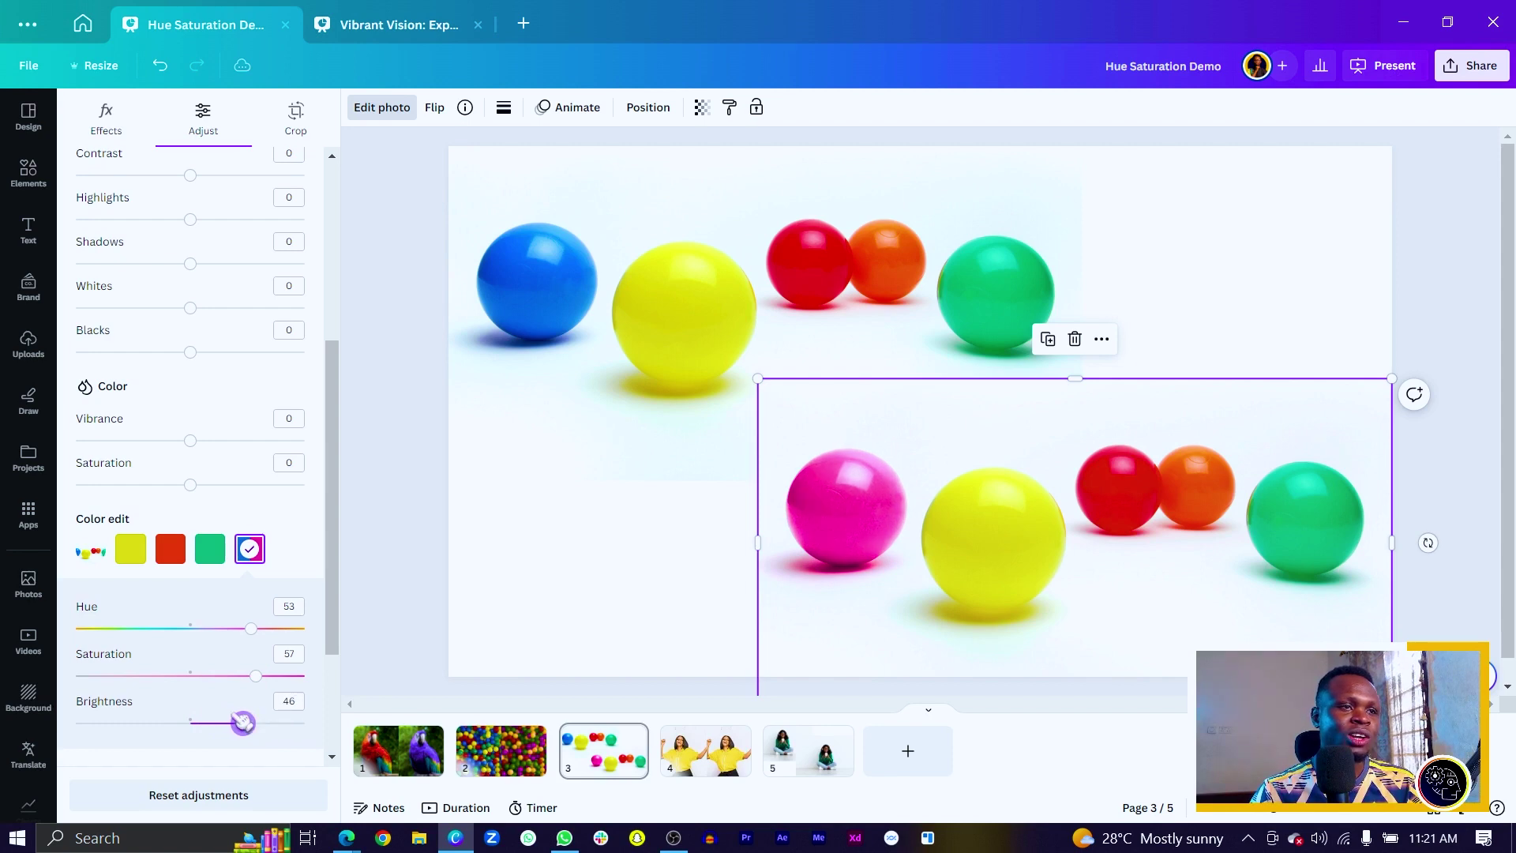
{"action": "left_click_drag", "start_coordinate": [243, 721], "coordinate": [144, 716]}
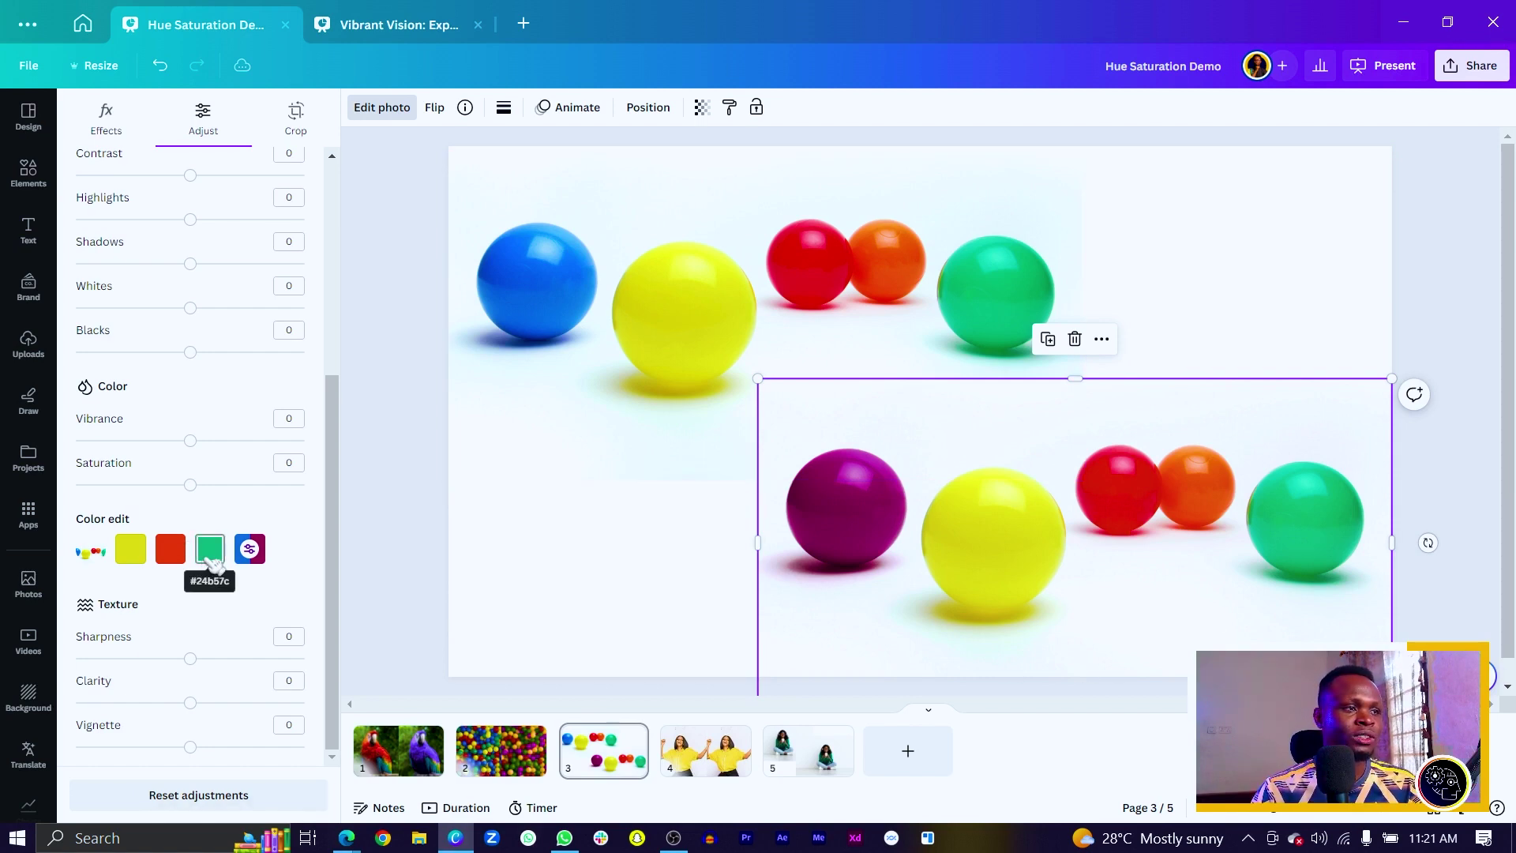
Recolour the green ball with hue 44, saturation 75 and brightness -44.
{"action": "left_click", "coordinate": [211, 553]}
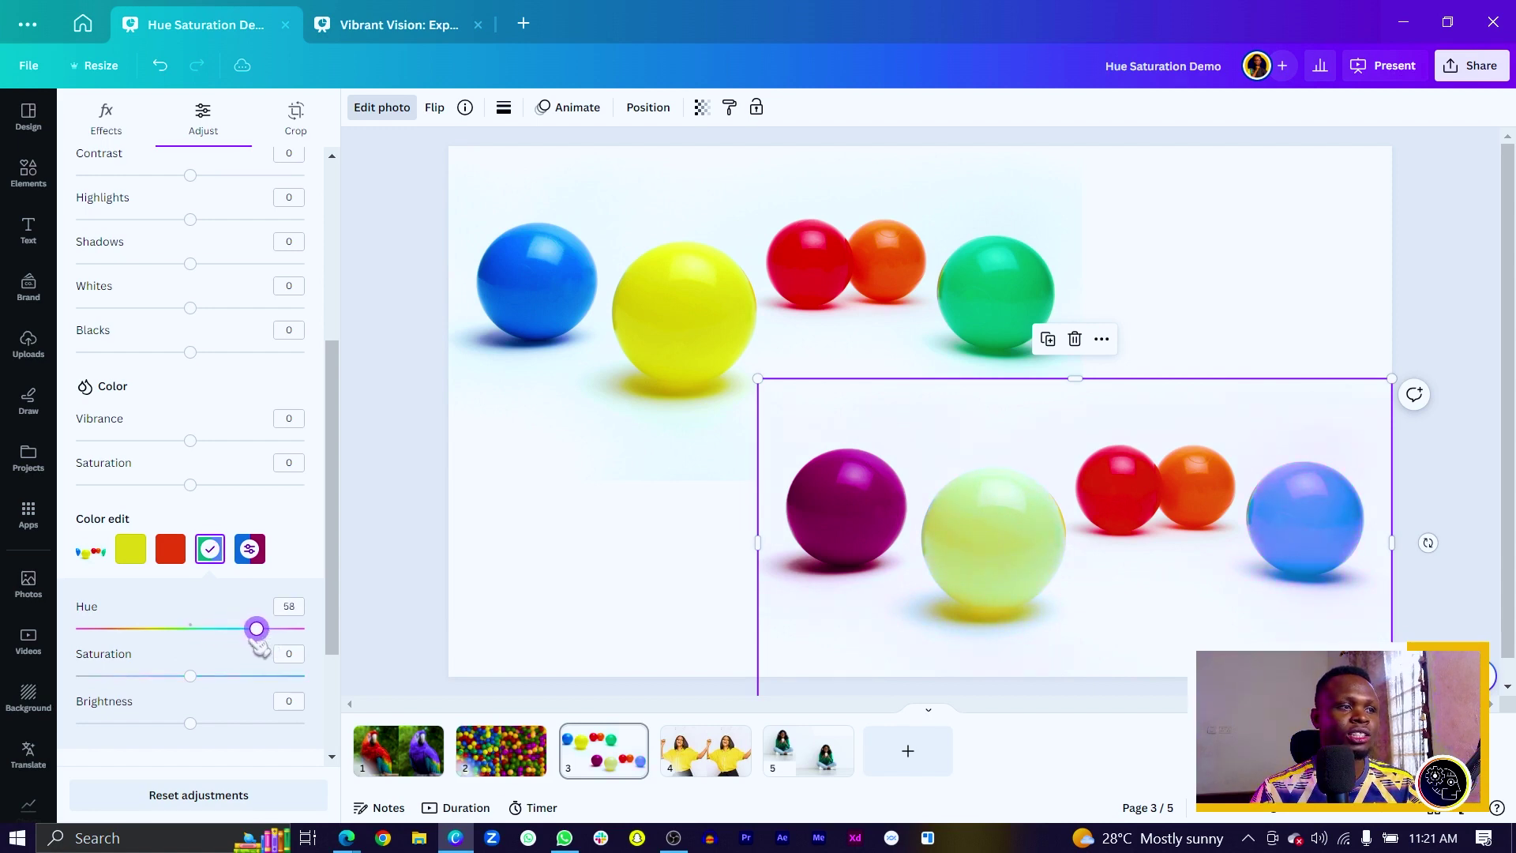
{"action": "left_click_drag", "start_coordinate": [257, 628], "coordinate": [245, 645]}
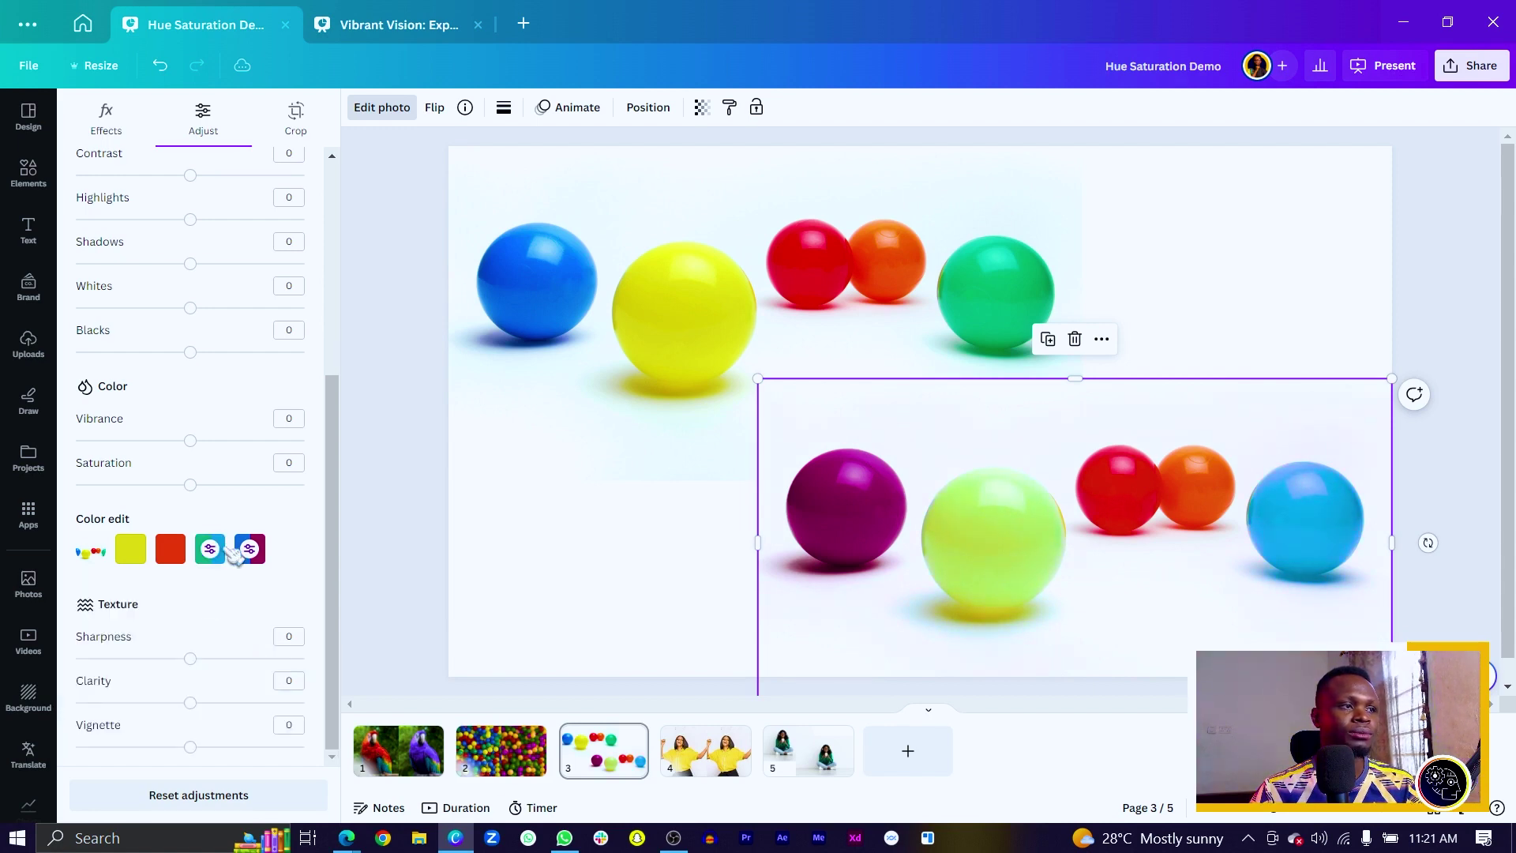
{"action": "left_click", "coordinate": [221, 555]}
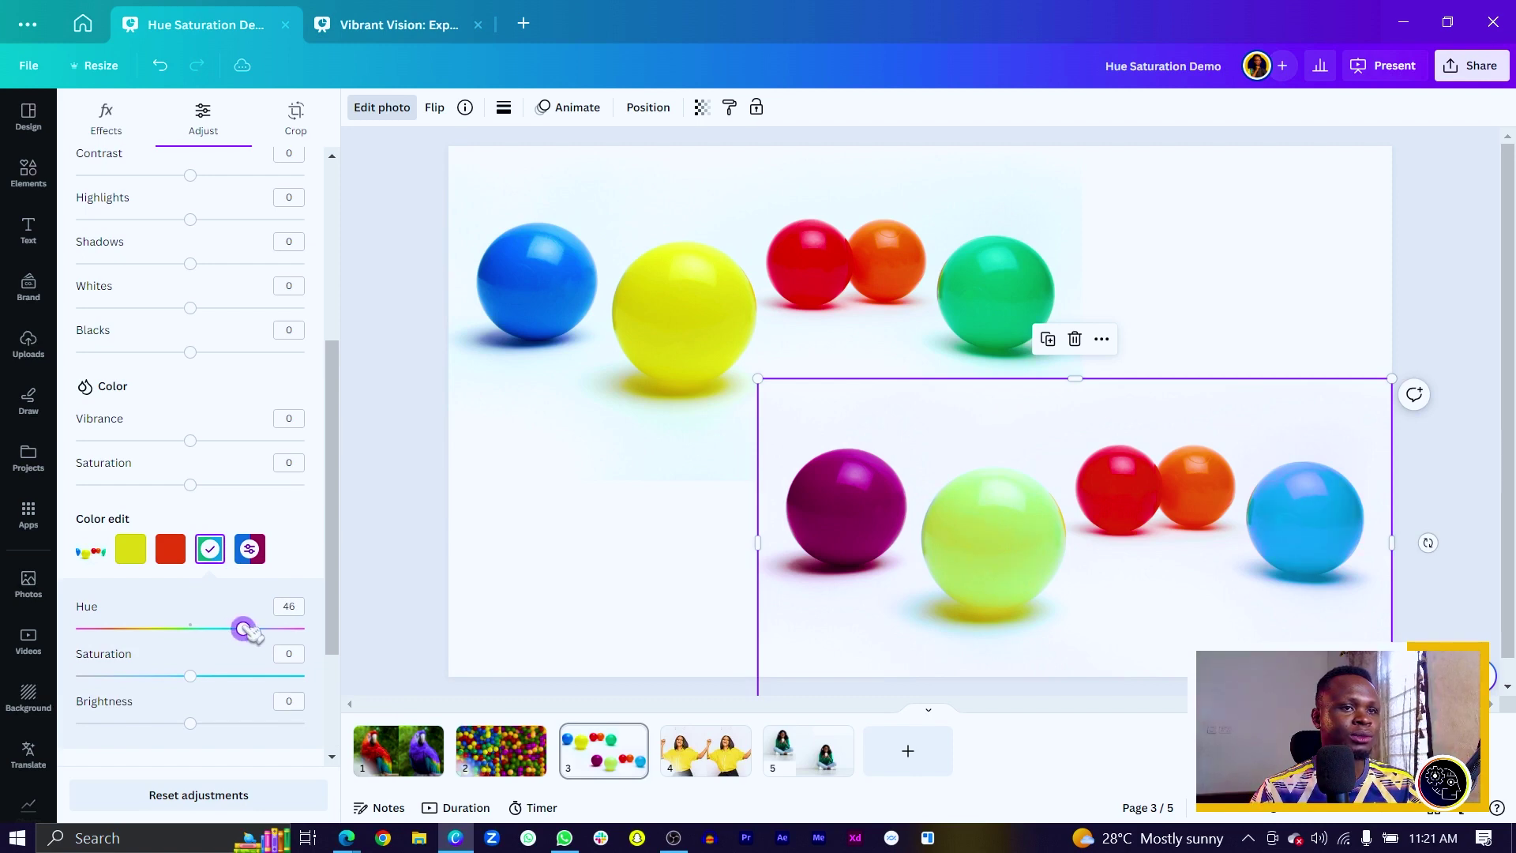
{"action": "left_click_drag", "start_coordinate": [245, 630], "coordinate": [241, 628]}
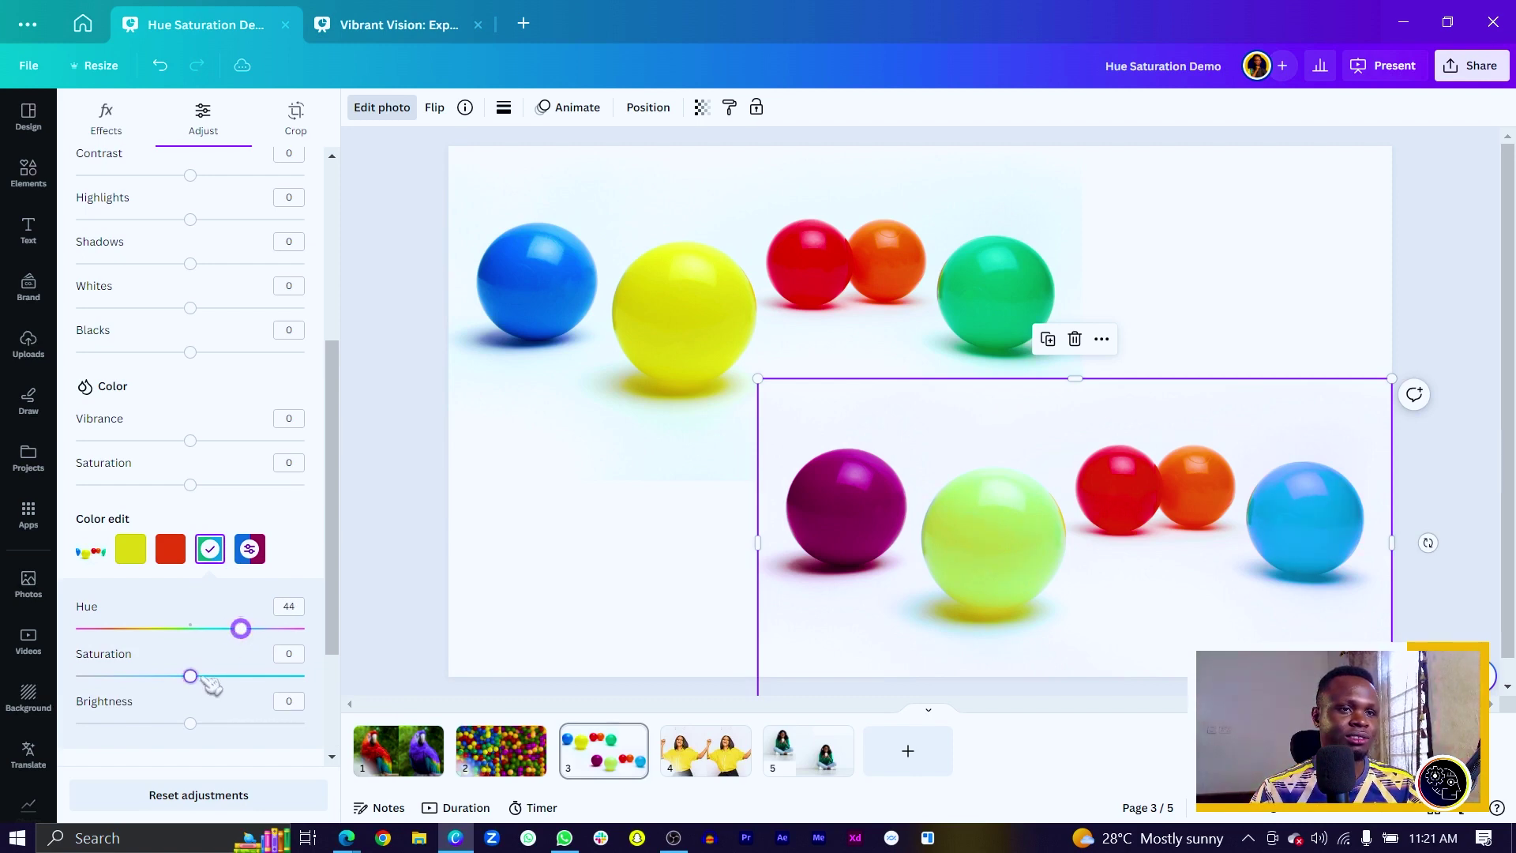
{"action": "left_click_drag", "start_coordinate": [191, 676], "coordinate": [282, 676]}
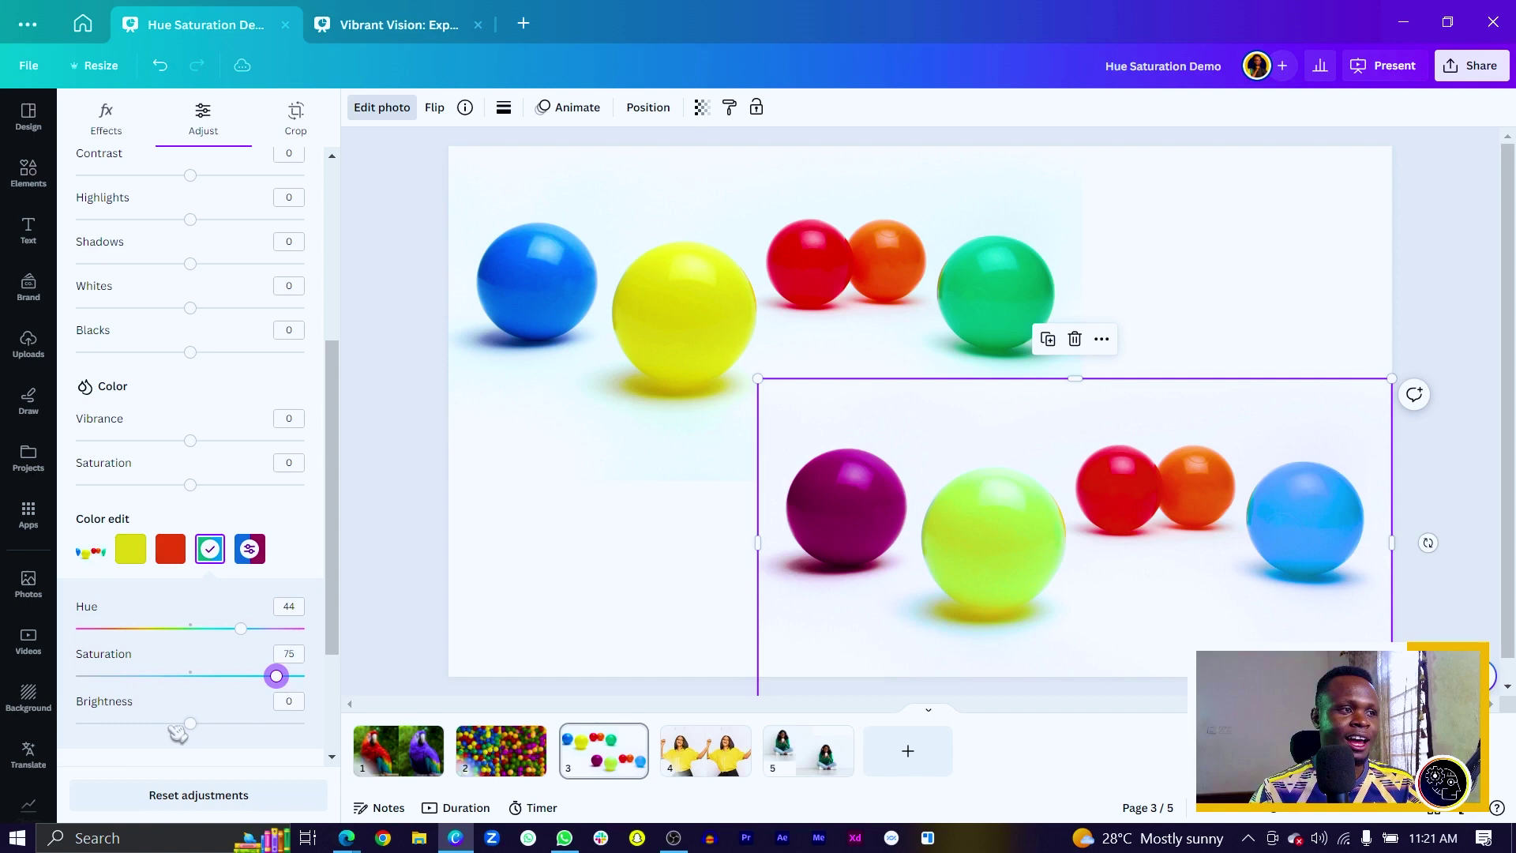
{"action": "left_click_drag", "start_coordinate": [191, 723], "coordinate": [145, 723]}
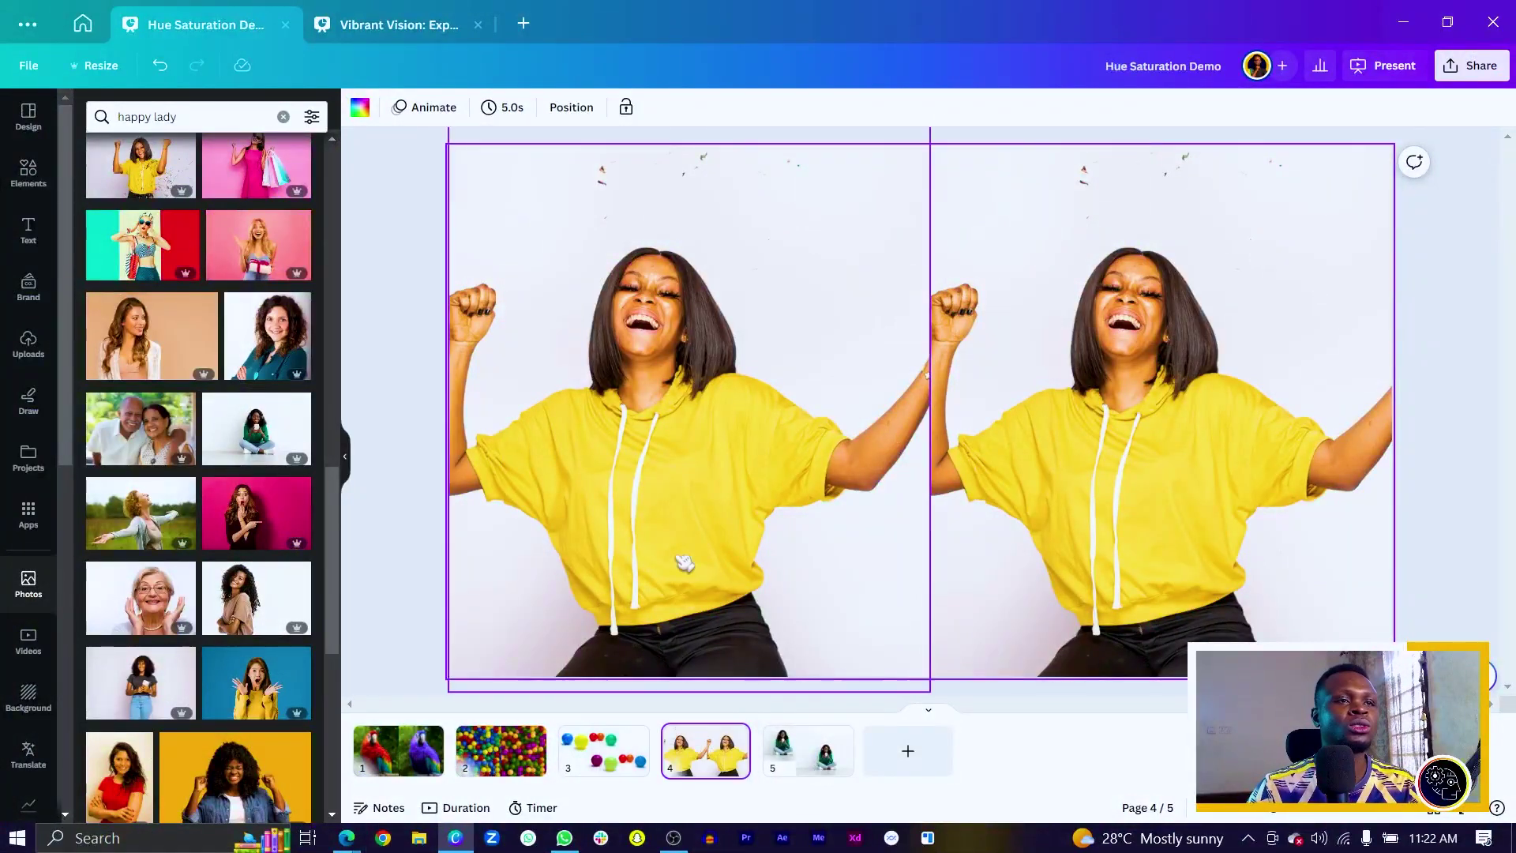
Open the Color edit adjustments for the right-hand yellow-shirt photo on page 4.
{"action": "left_click", "coordinate": [1130, 401]}
{"action": "left_click", "coordinate": [381, 108]}
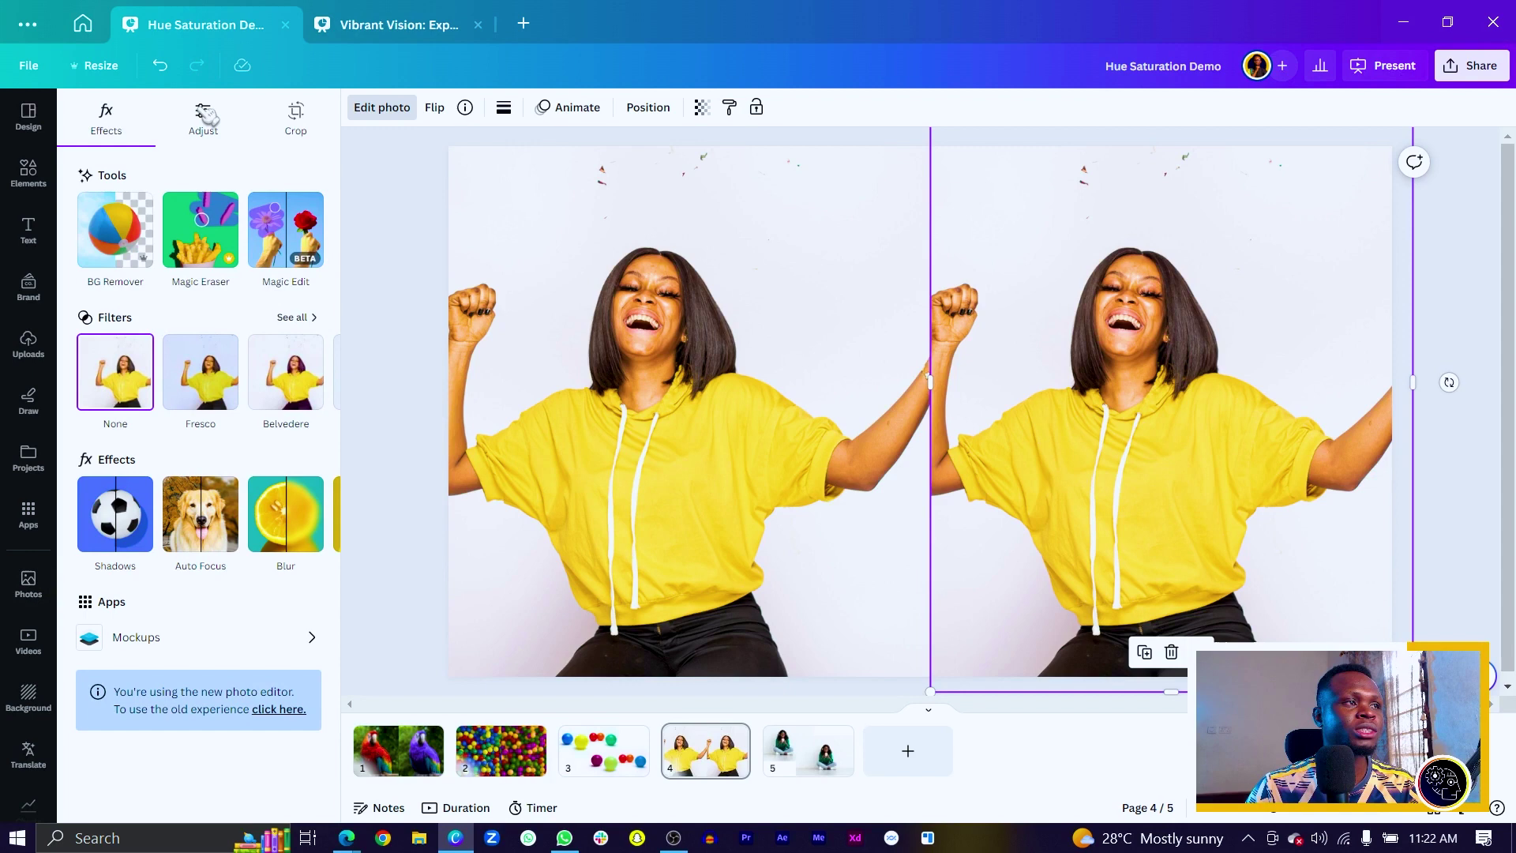
{"action": "left_click", "coordinate": [204, 113]}
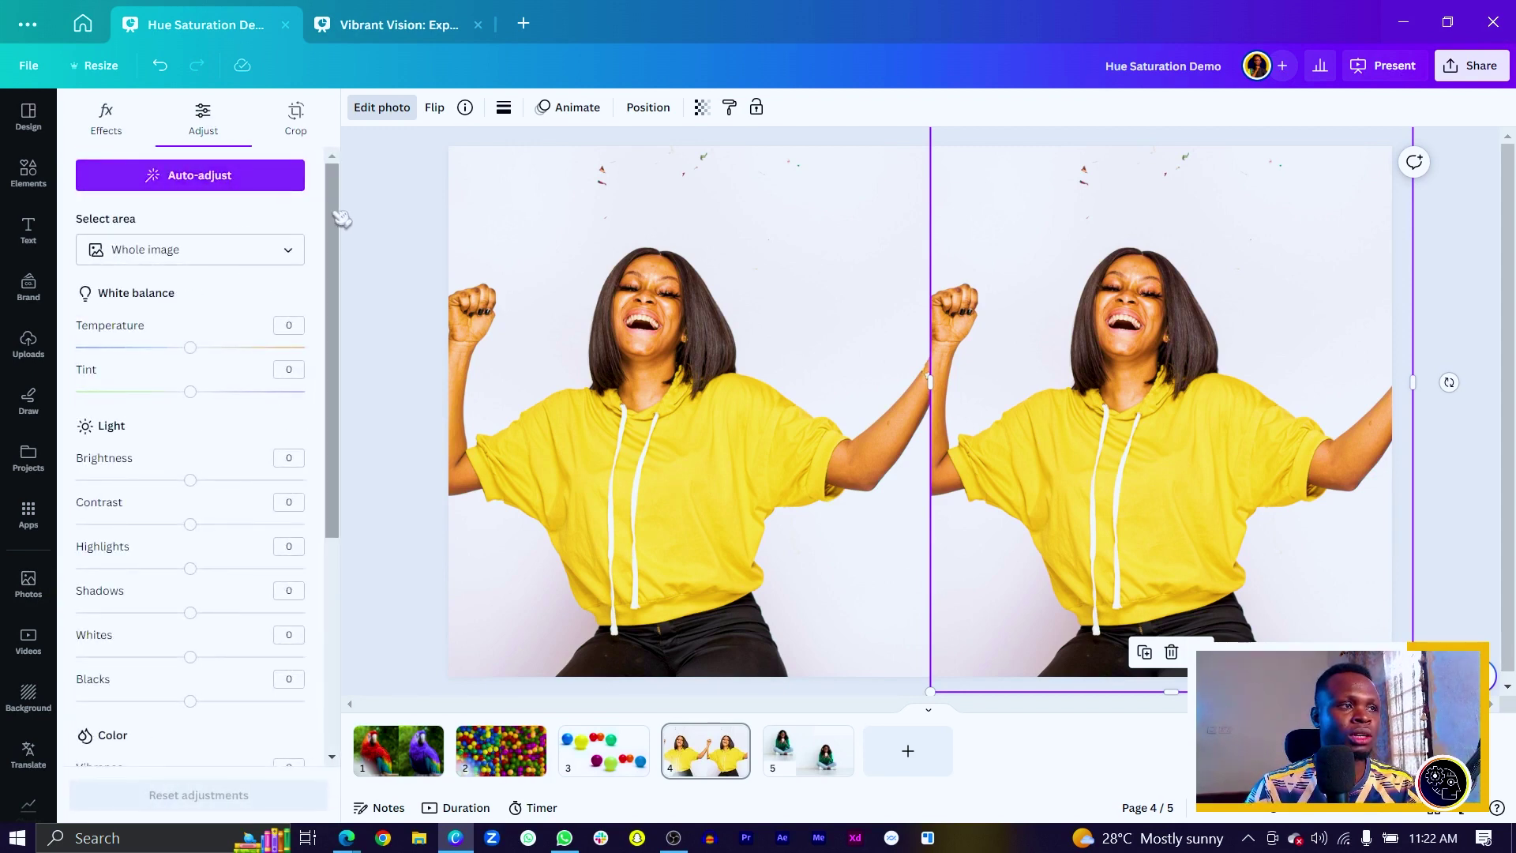
{"action": "scroll", "coordinate": [332, 355], "scroll_direction": "down", "scroll_amount": 3}
{"action": "scroll", "coordinate": [360, 356], "scroll_direction": "down", "scroll_amount": 2}
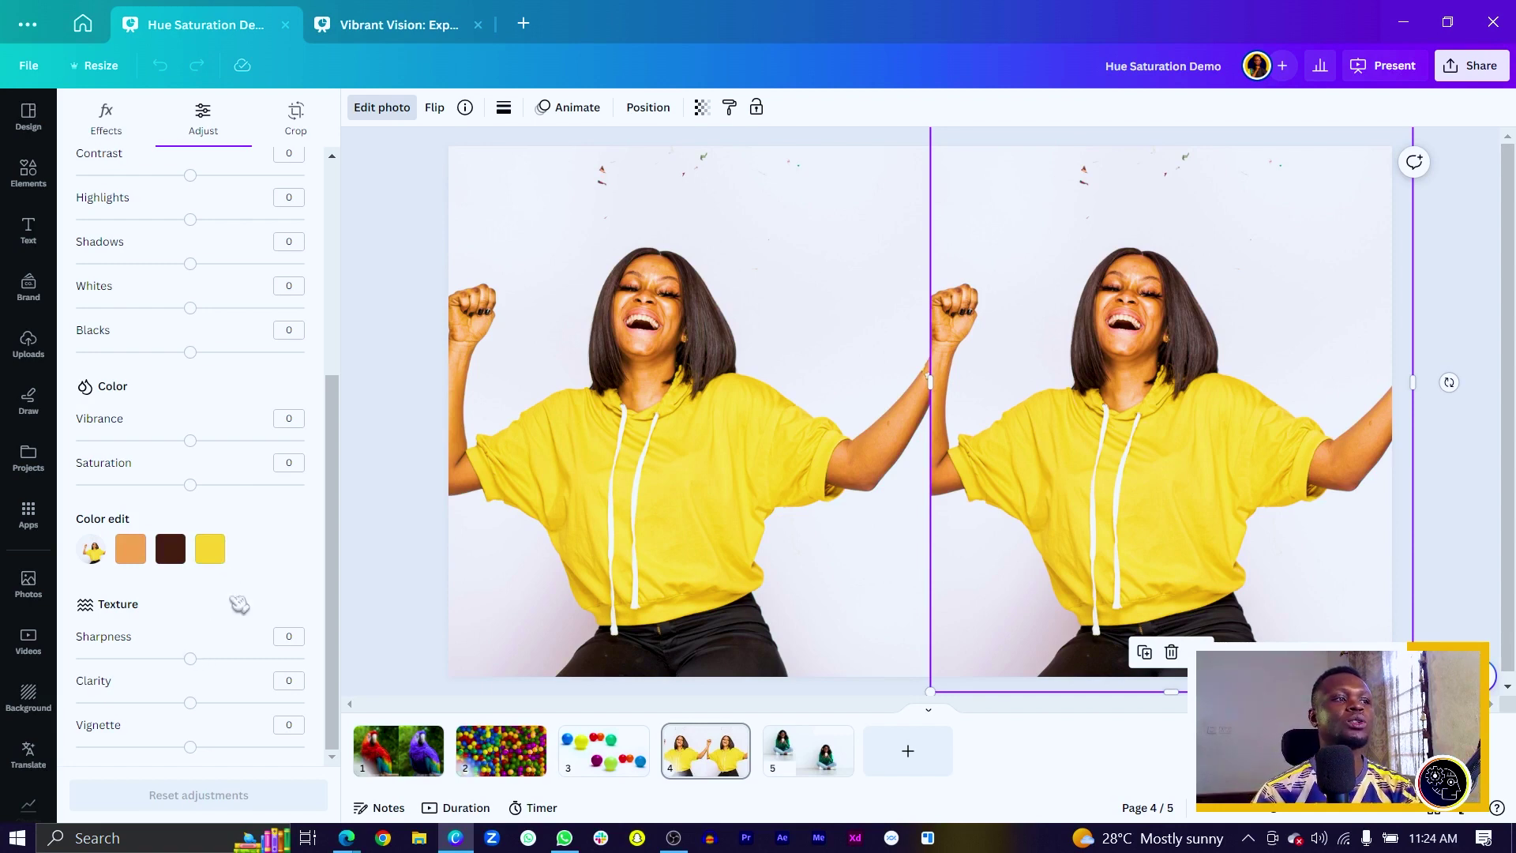
Recolour the yellow shirt with hue 54, saturation 34 and brightness -20, then go to page 5.
{"action": "left_click", "coordinate": [210, 549]}
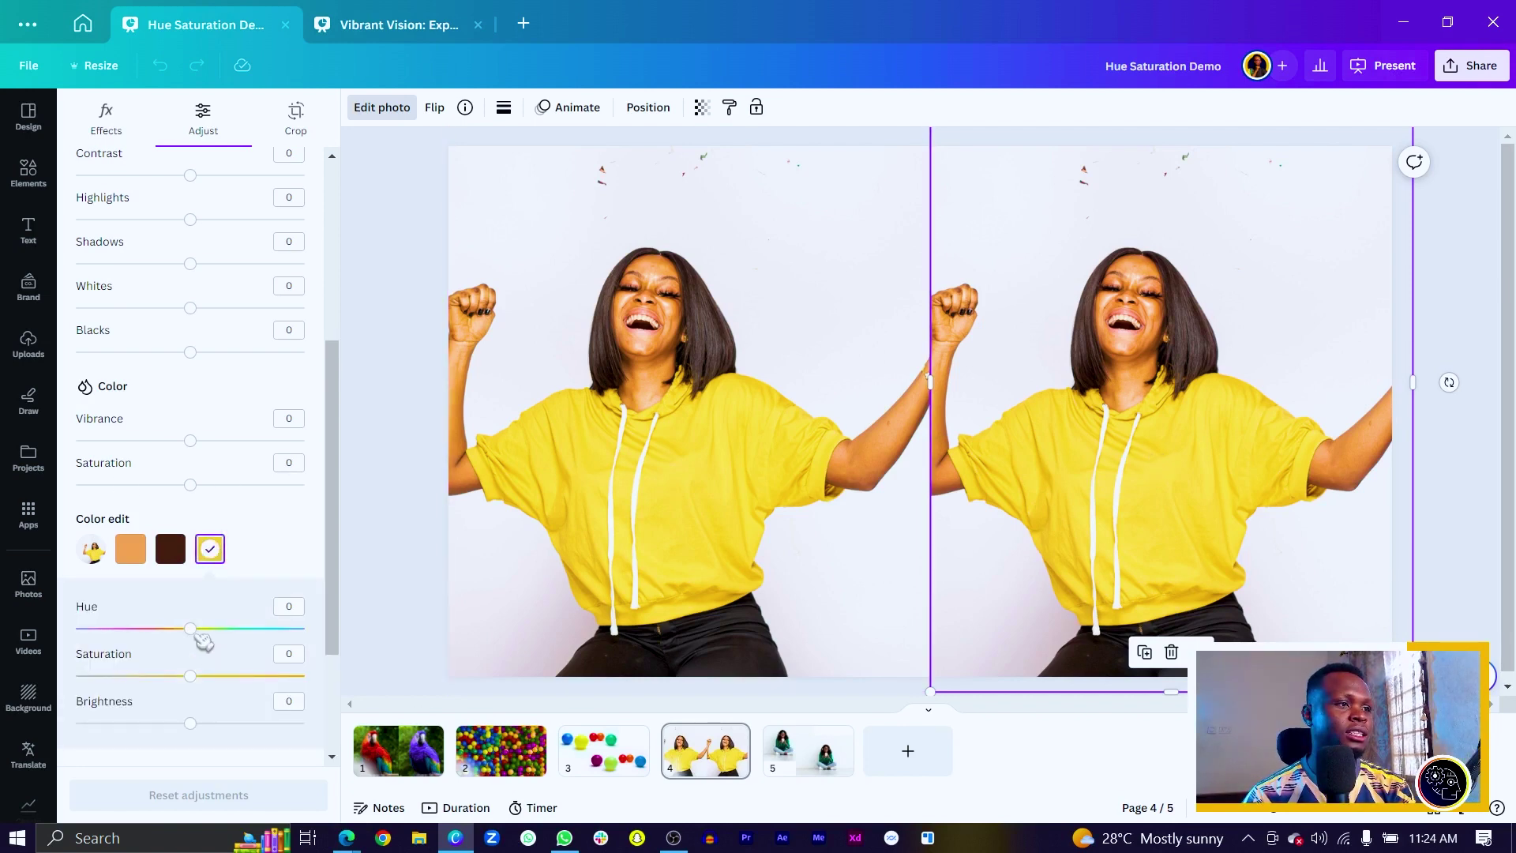
{"action": "left_click_drag", "start_coordinate": [189, 626], "coordinate": [267, 657]}
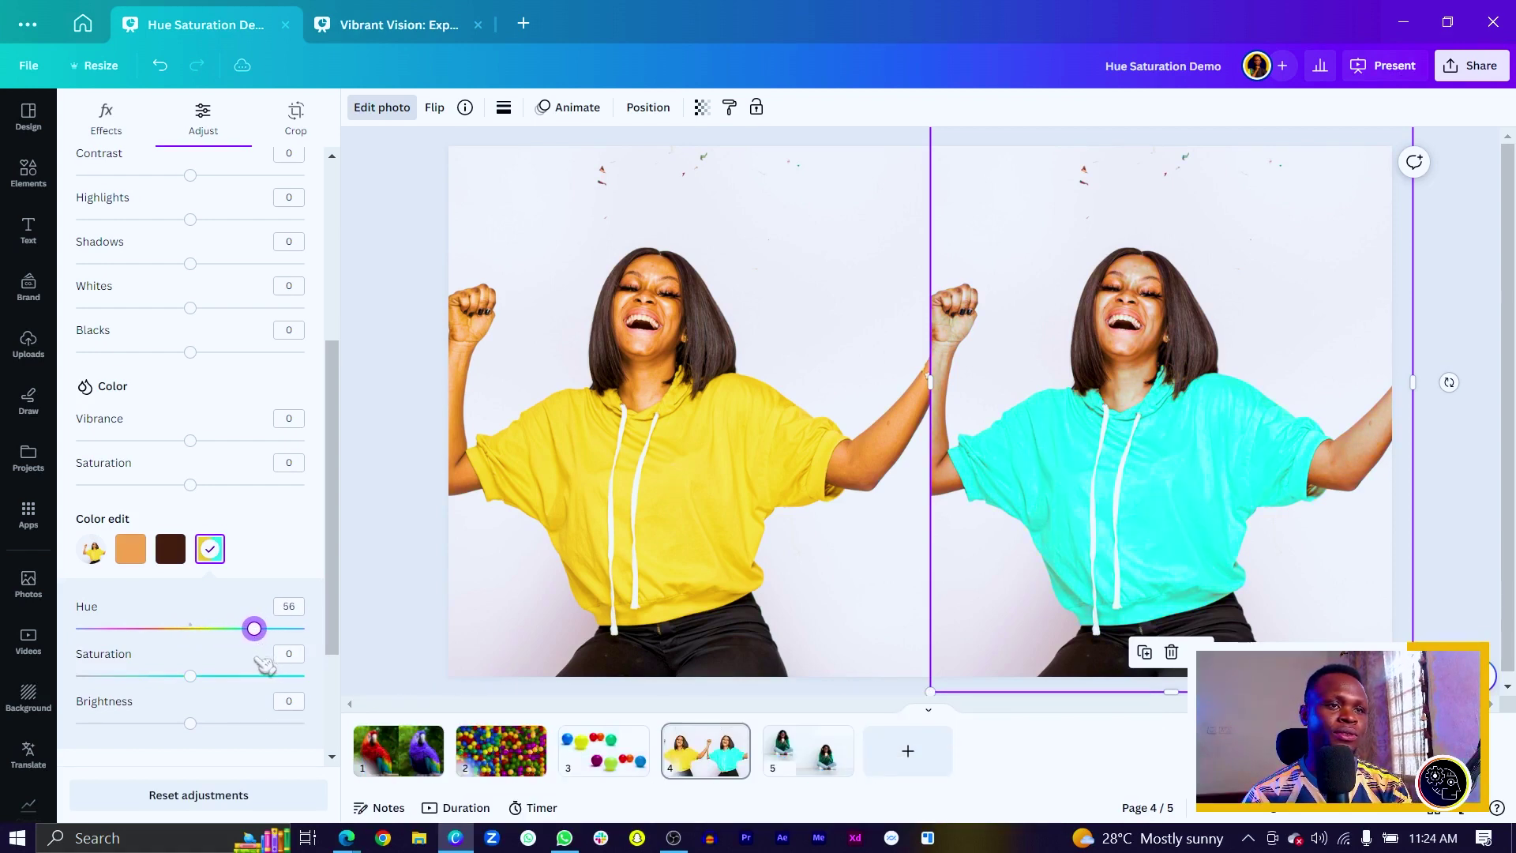
{"action": "left_click_drag", "start_coordinate": [264, 665], "coordinate": [180, 727]}
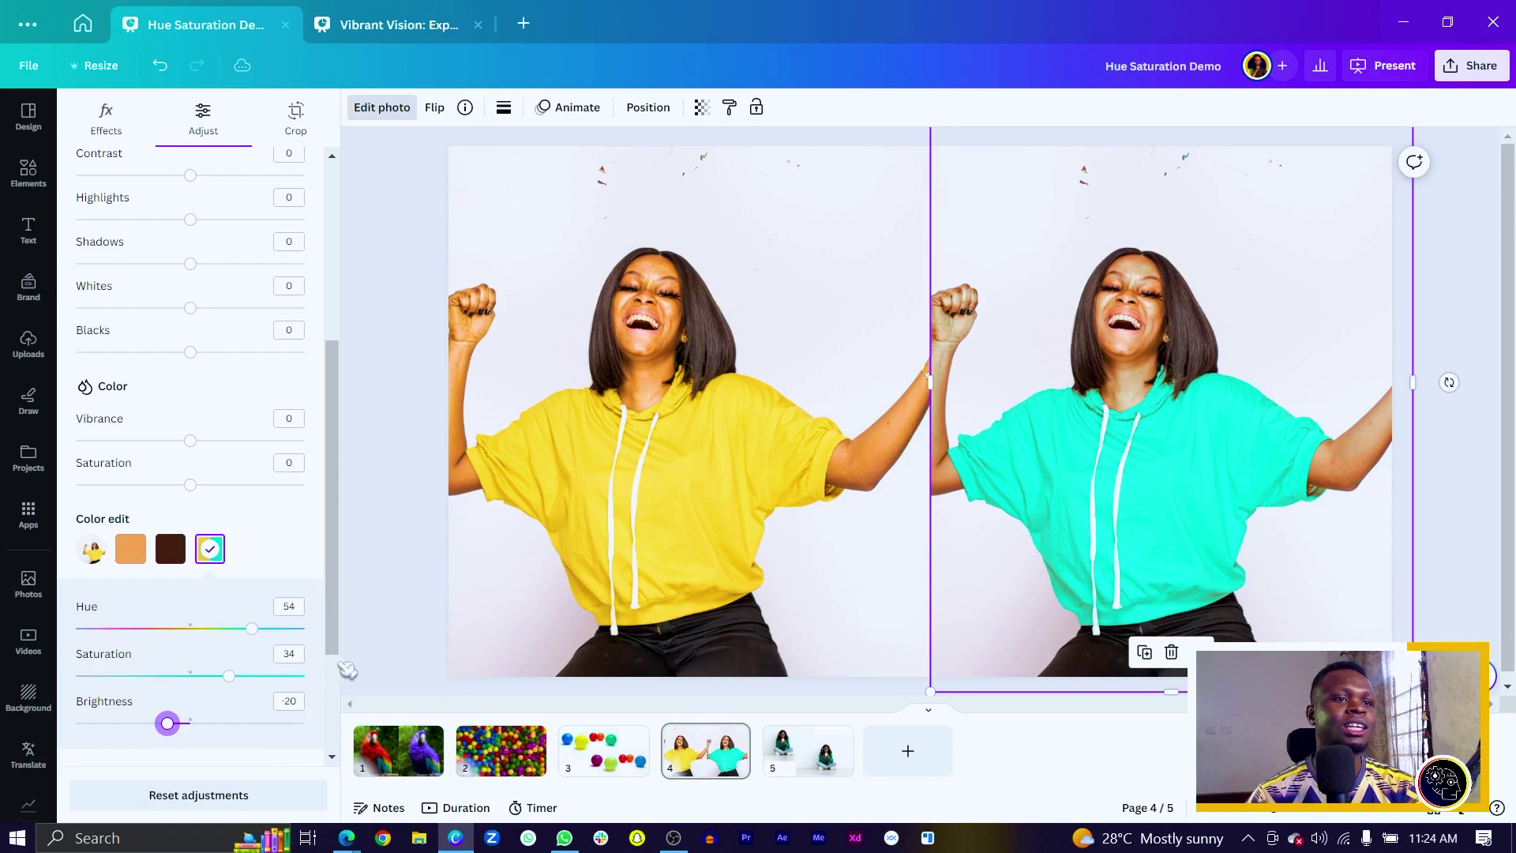
{"action": "left_click", "coordinate": [814, 750]}
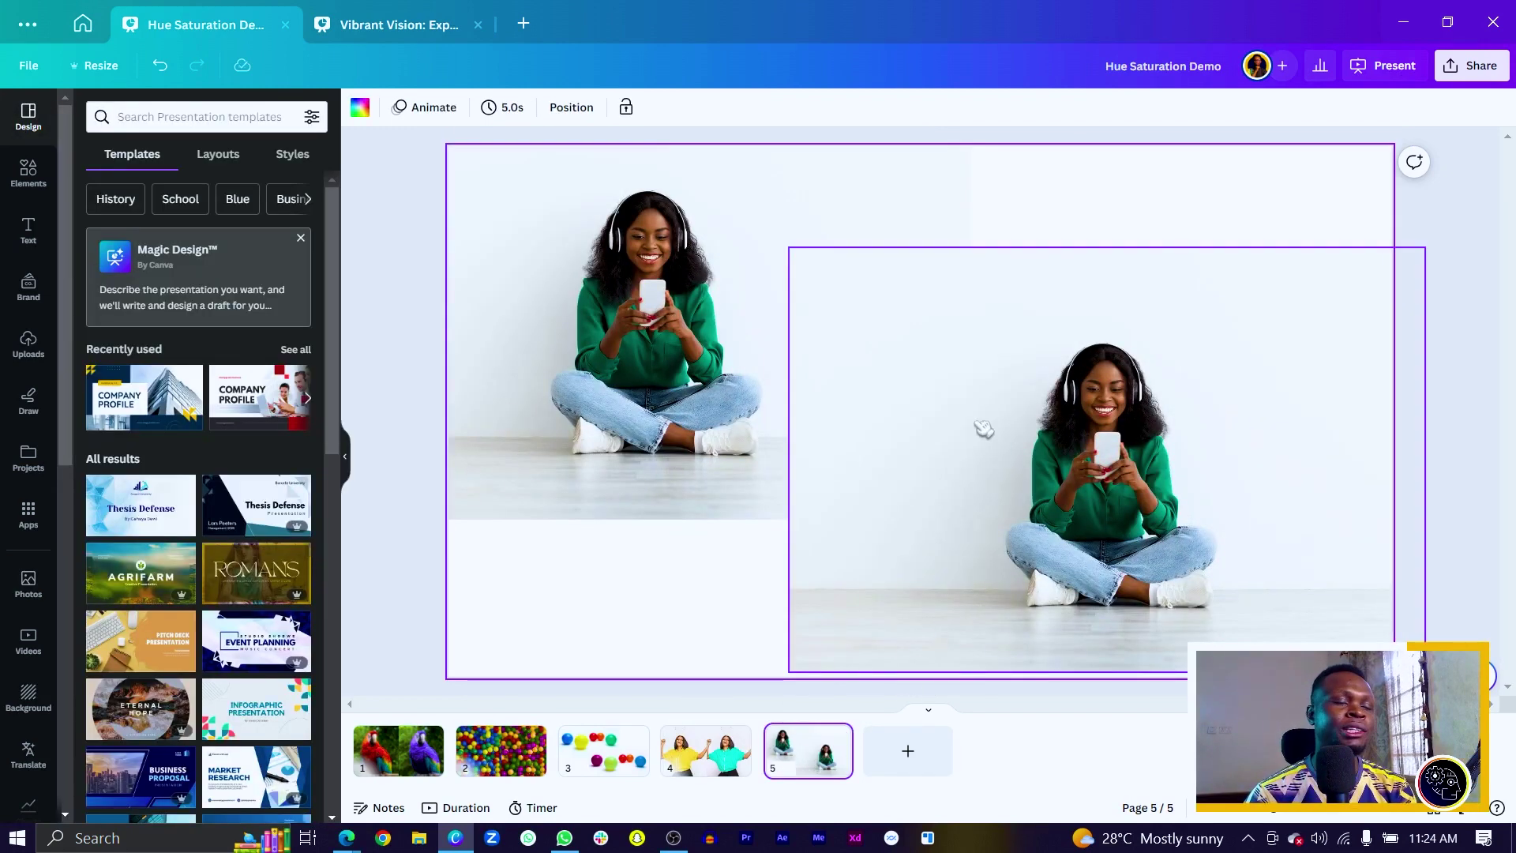
Open the Color edit adjustments for the right-hand seated-woman photo.
{"action": "left_click", "coordinate": [945, 399]}
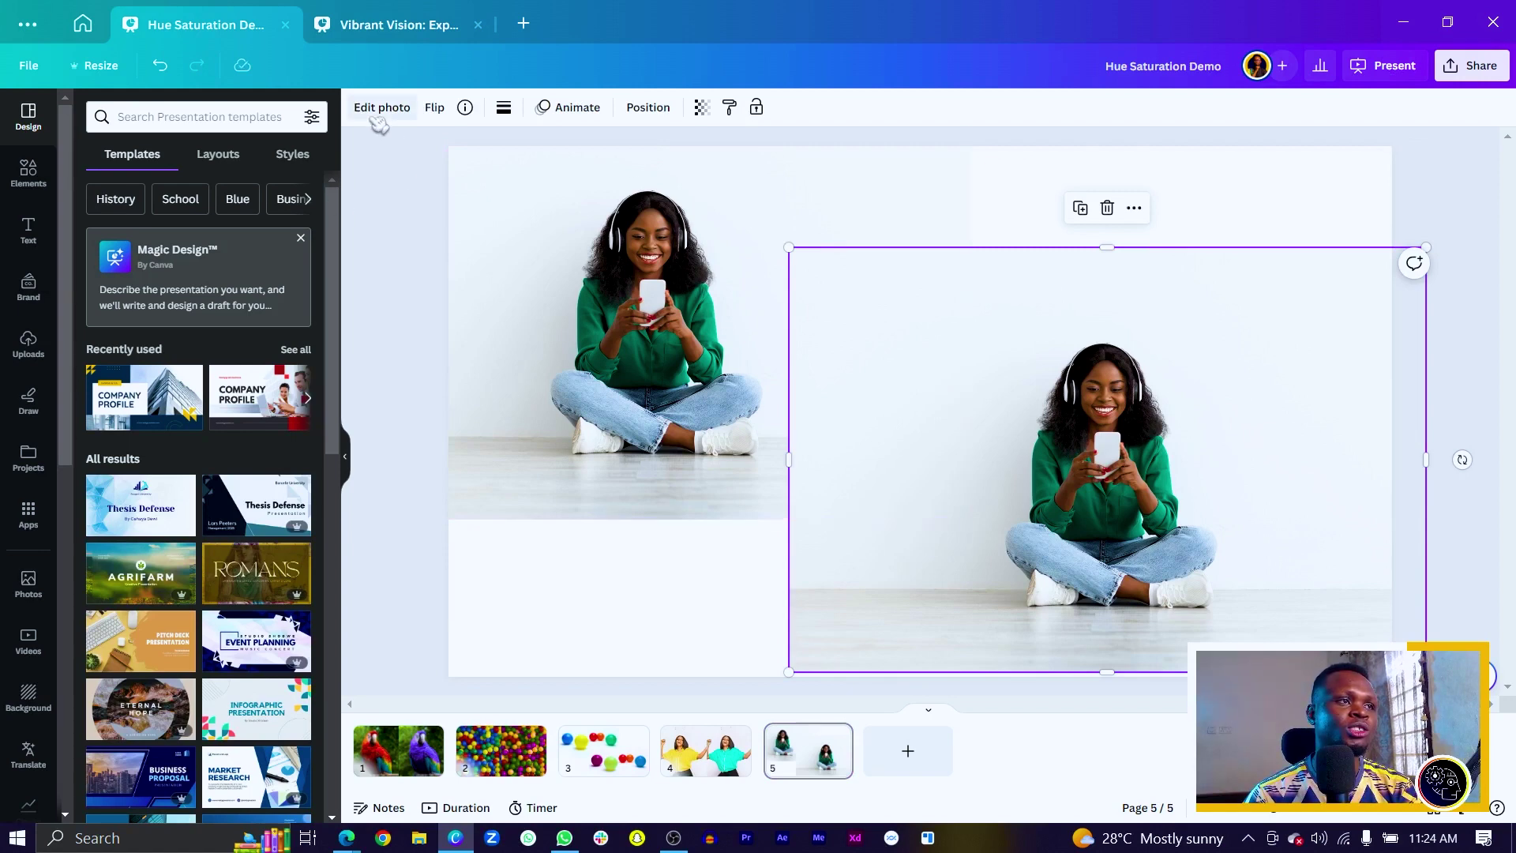
{"action": "left_click", "coordinate": [381, 108]}
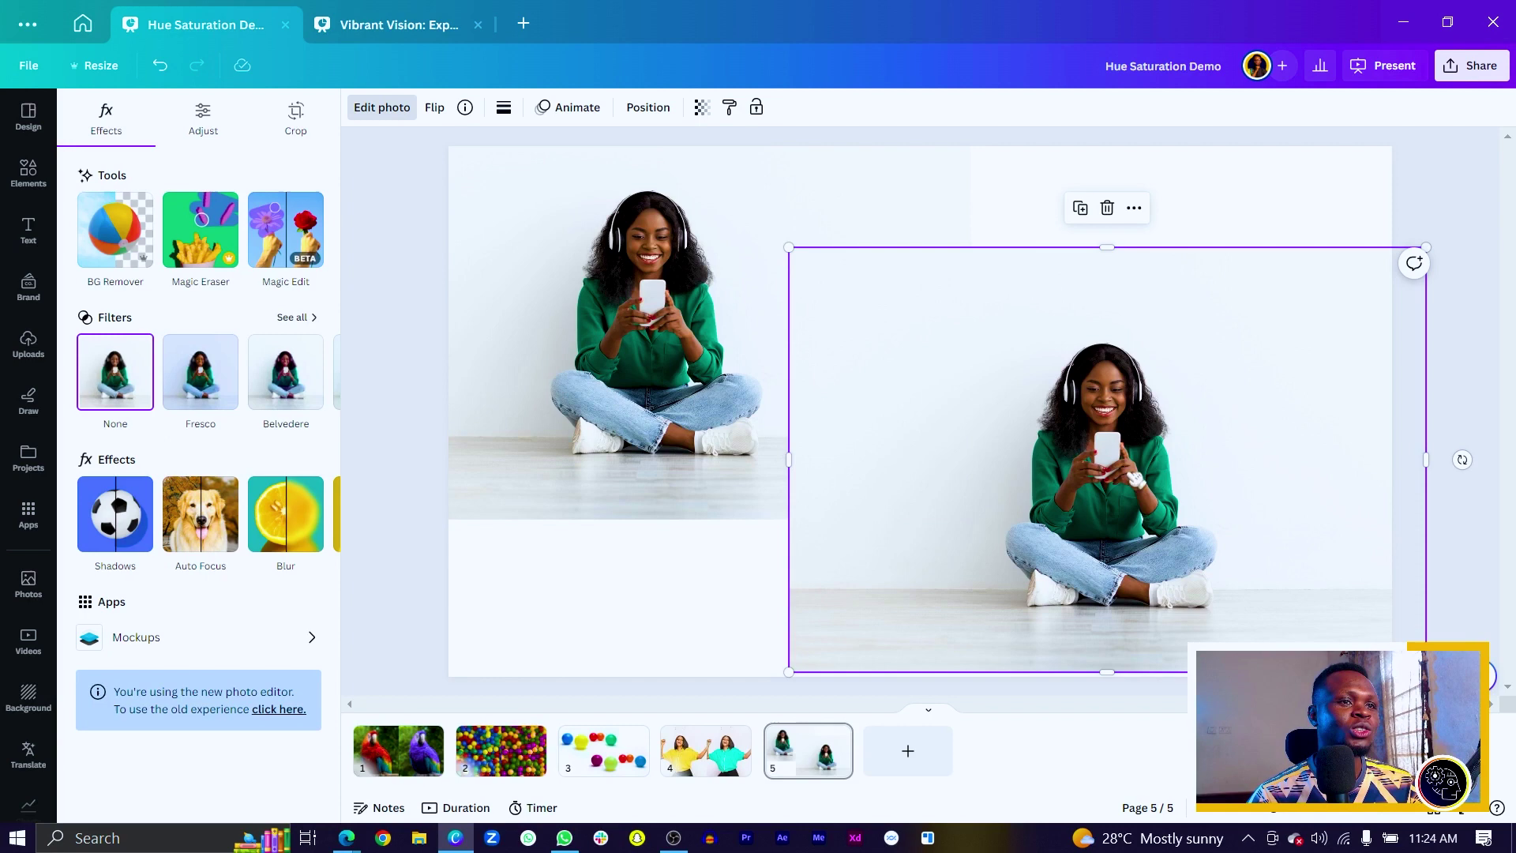
{"action": "left_click", "coordinate": [204, 138]}
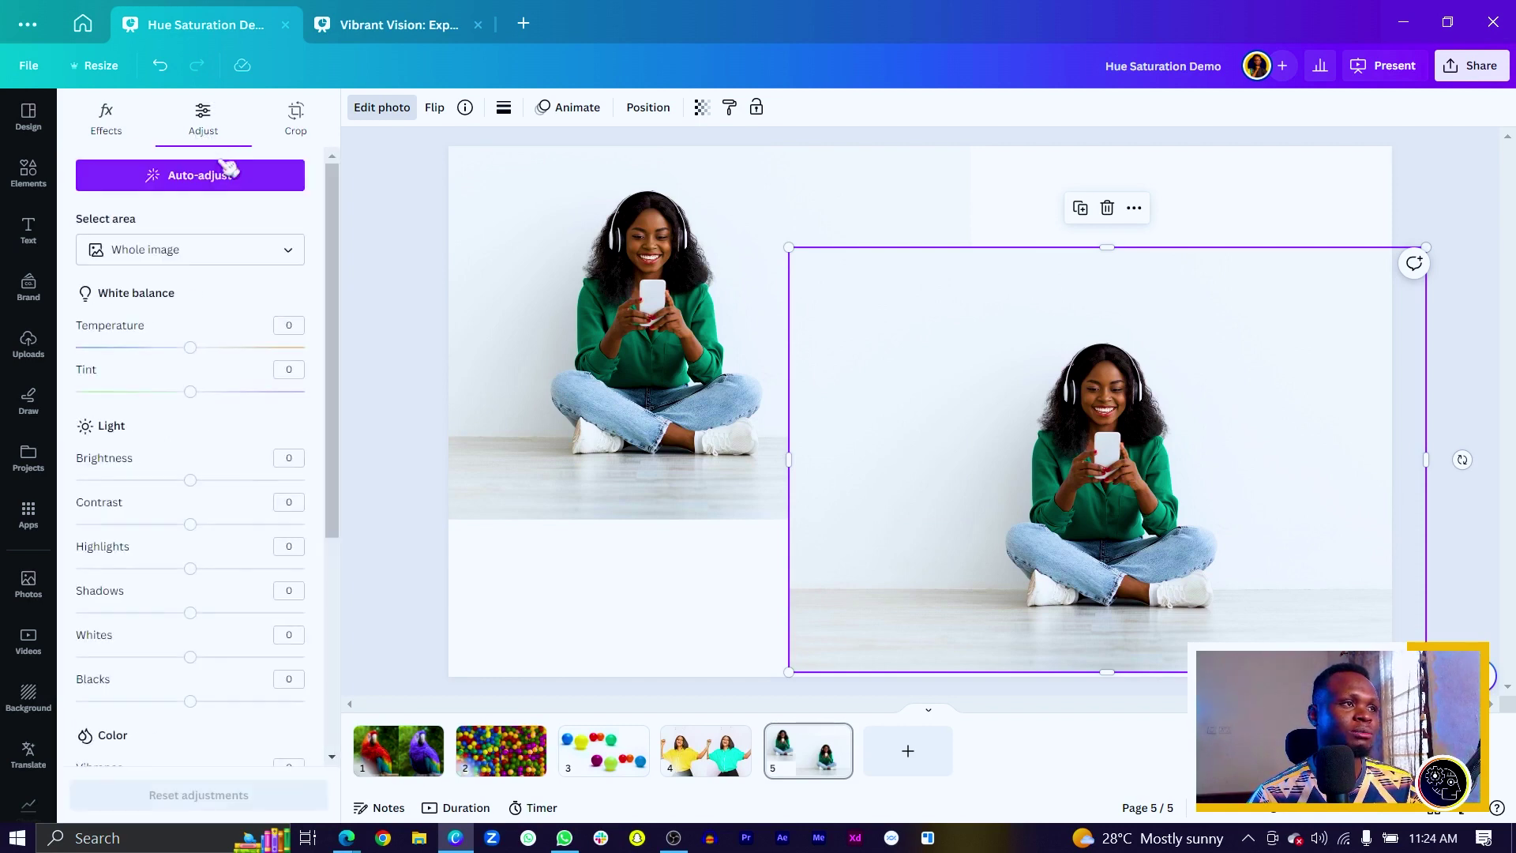
{"action": "scroll", "coordinate": [230, 514], "scroll_direction": "down", "scroll_amount": 5}
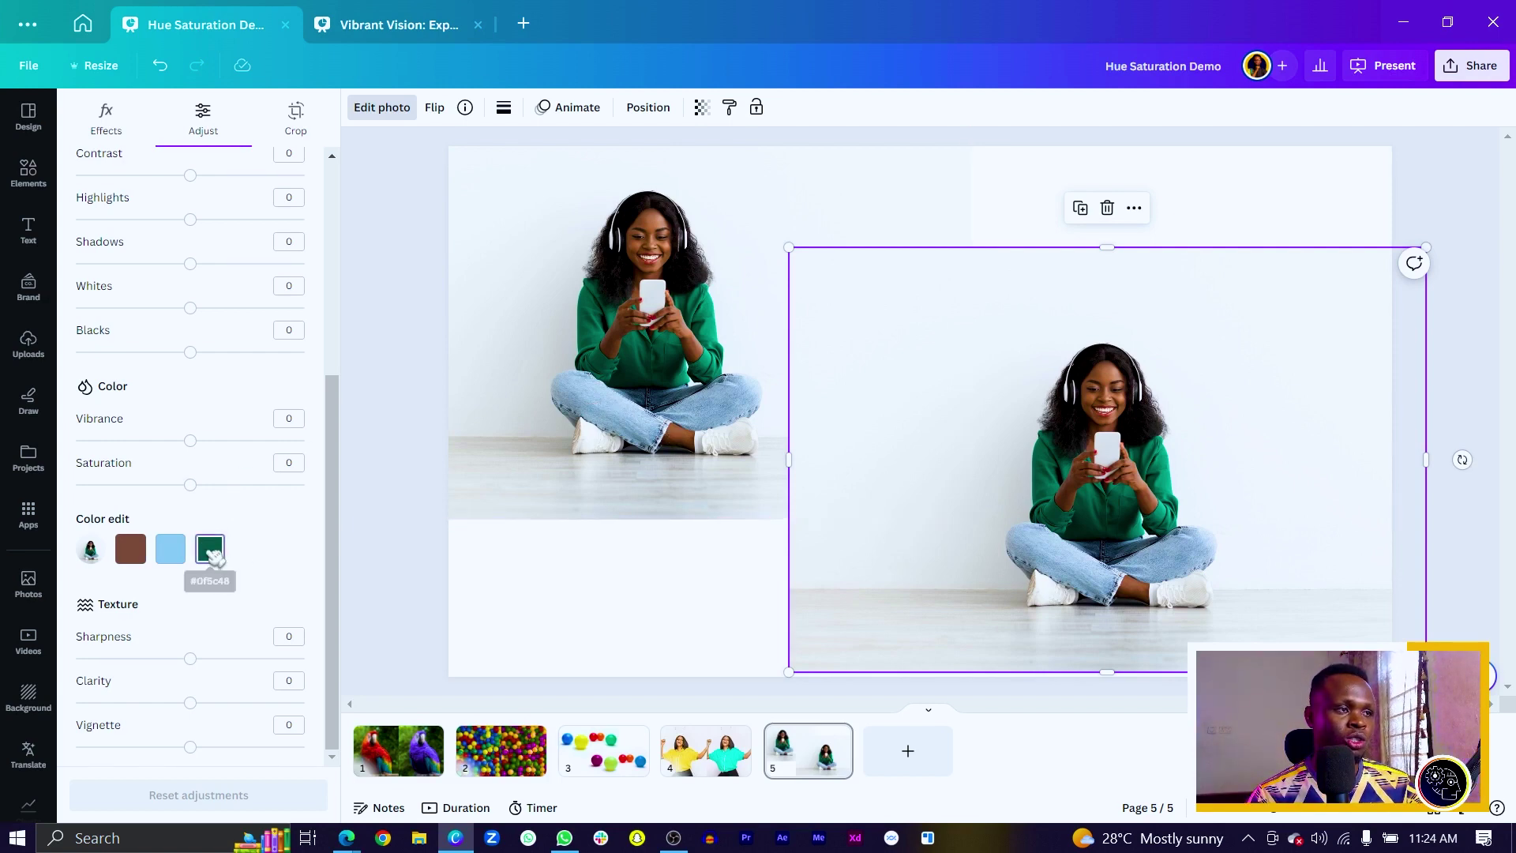
Turn the dark green sweater magenta with hue -96 and saturation 41.
{"action": "left_click", "coordinate": [211, 552]}
{"action": "left_click_drag", "start_coordinate": [186, 629], "coordinate": [92, 657]}
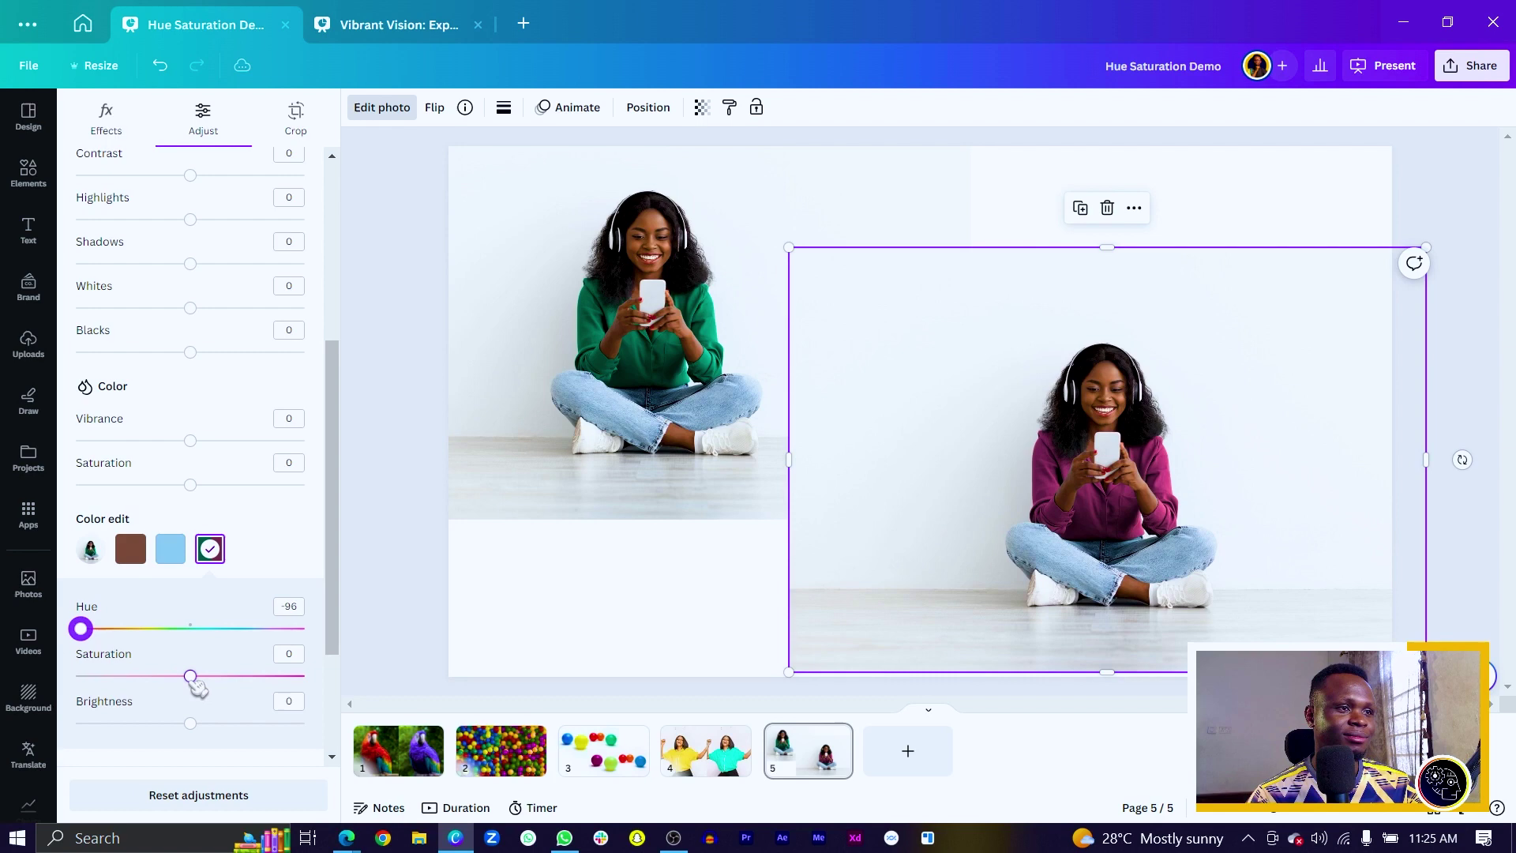
{"action": "left_click_drag", "start_coordinate": [193, 681], "coordinate": [247, 699]}
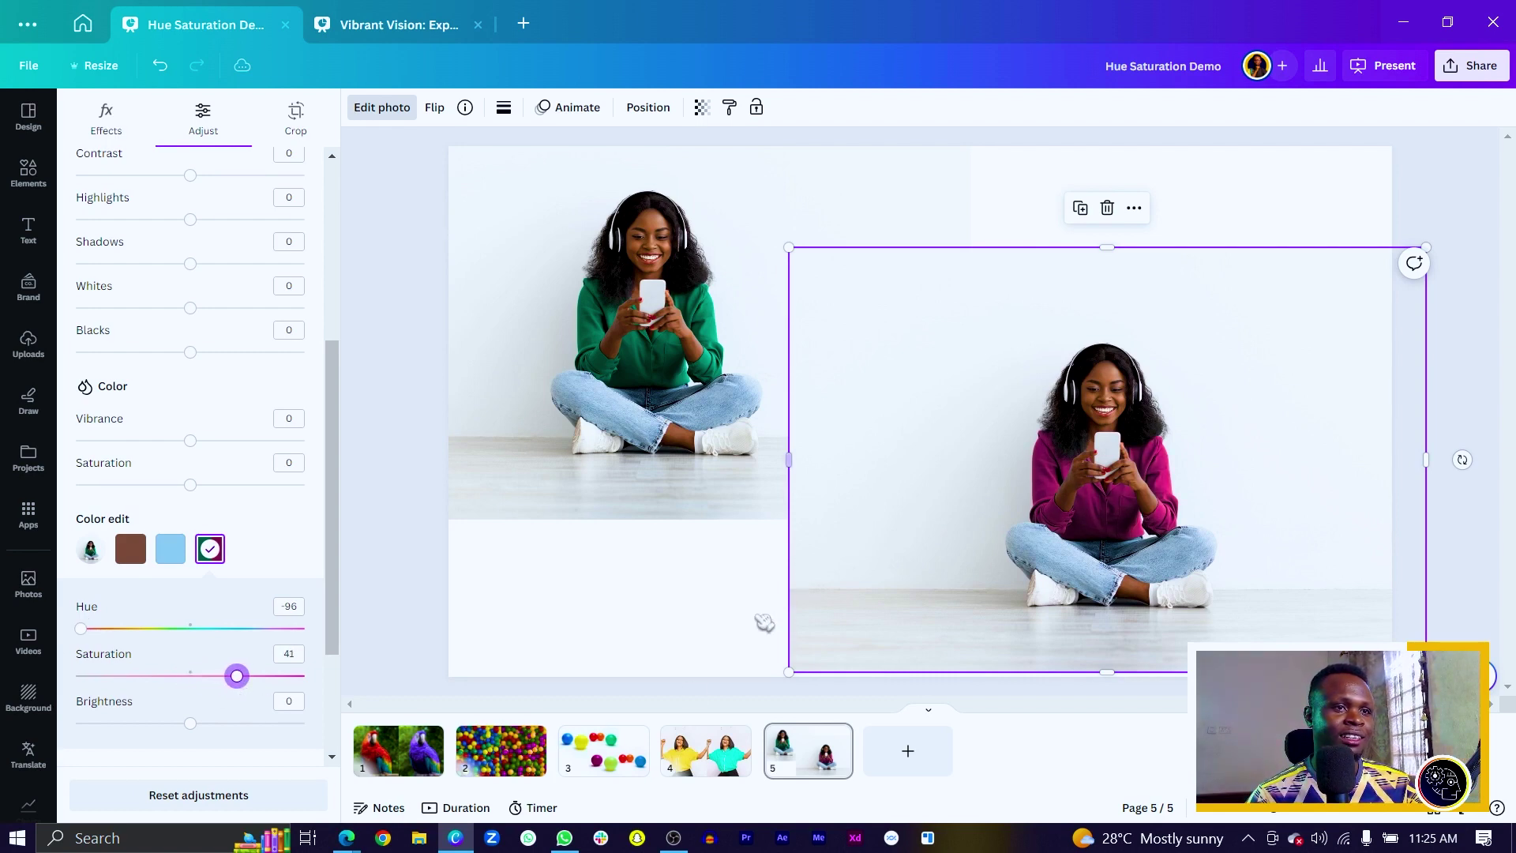
Recolour the light-blue jeans with hue -68, saturation 69 and brightness -56, then close the sliders.
{"action": "left_click", "coordinate": [172, 555]}
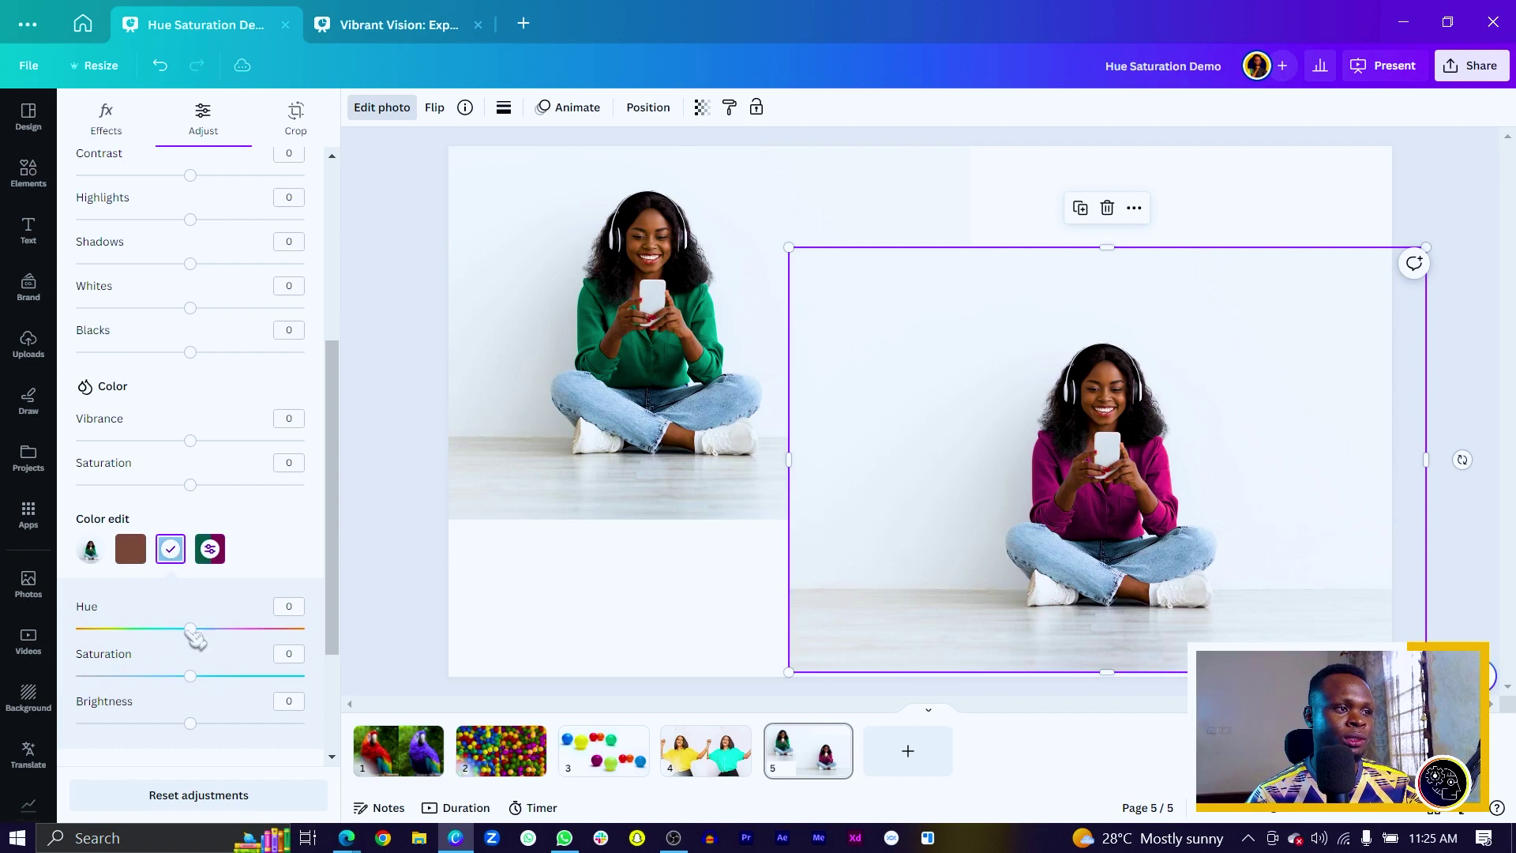
{"action": "left_click_drag", "start_coordinate": [191, 632], "coordinate": [120, 640]}
{"action": "left_click_drag", "start_coordinate": [199, 676], "coordinate": [278, 698]}
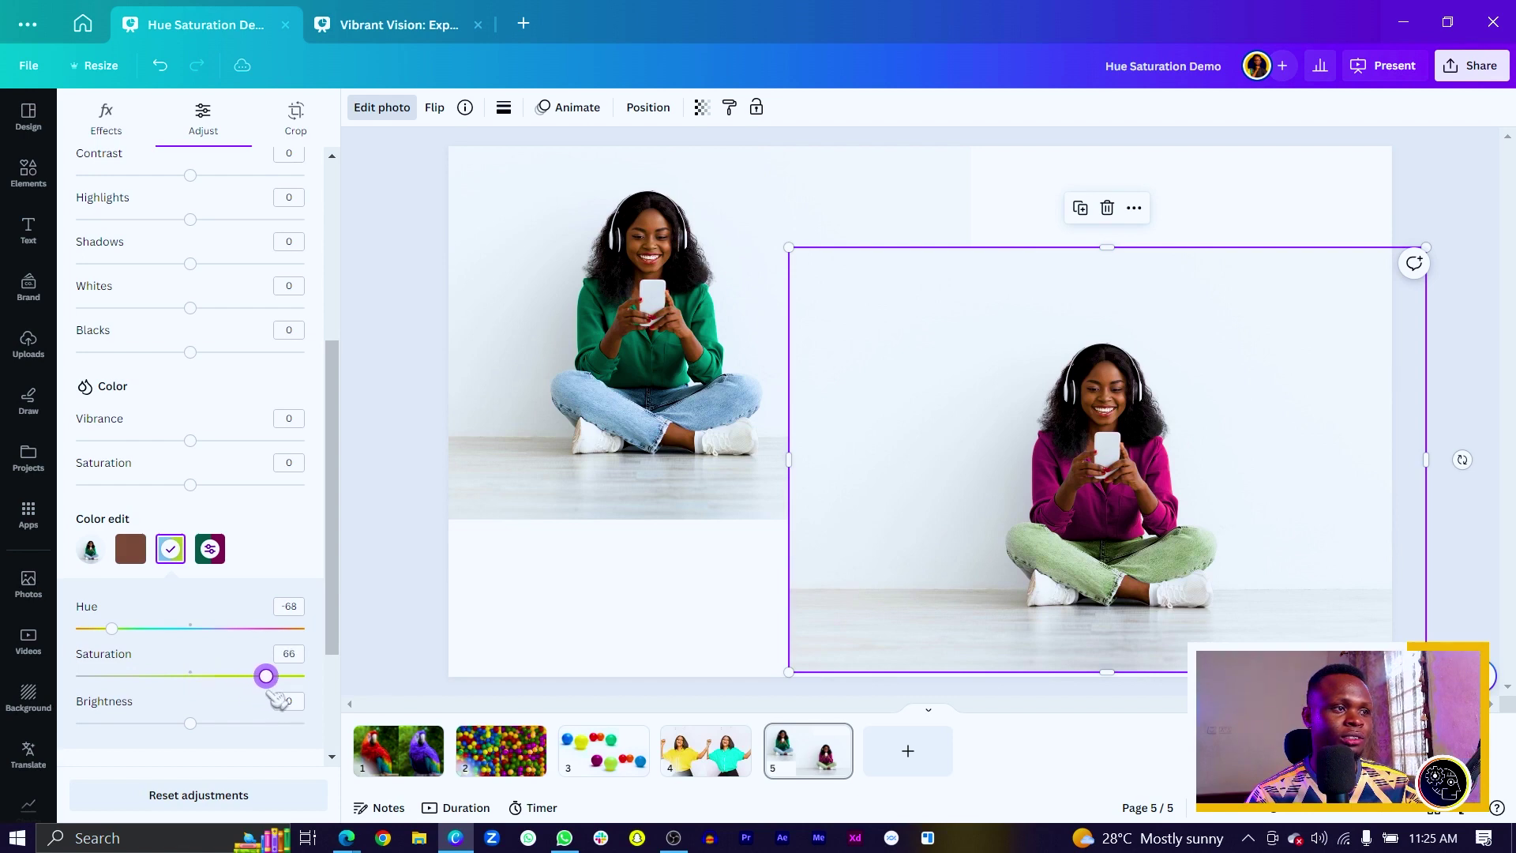
{"action": "left_click_drag", "start_coordinate": [194, 730], "coordinate": [134, 724]}
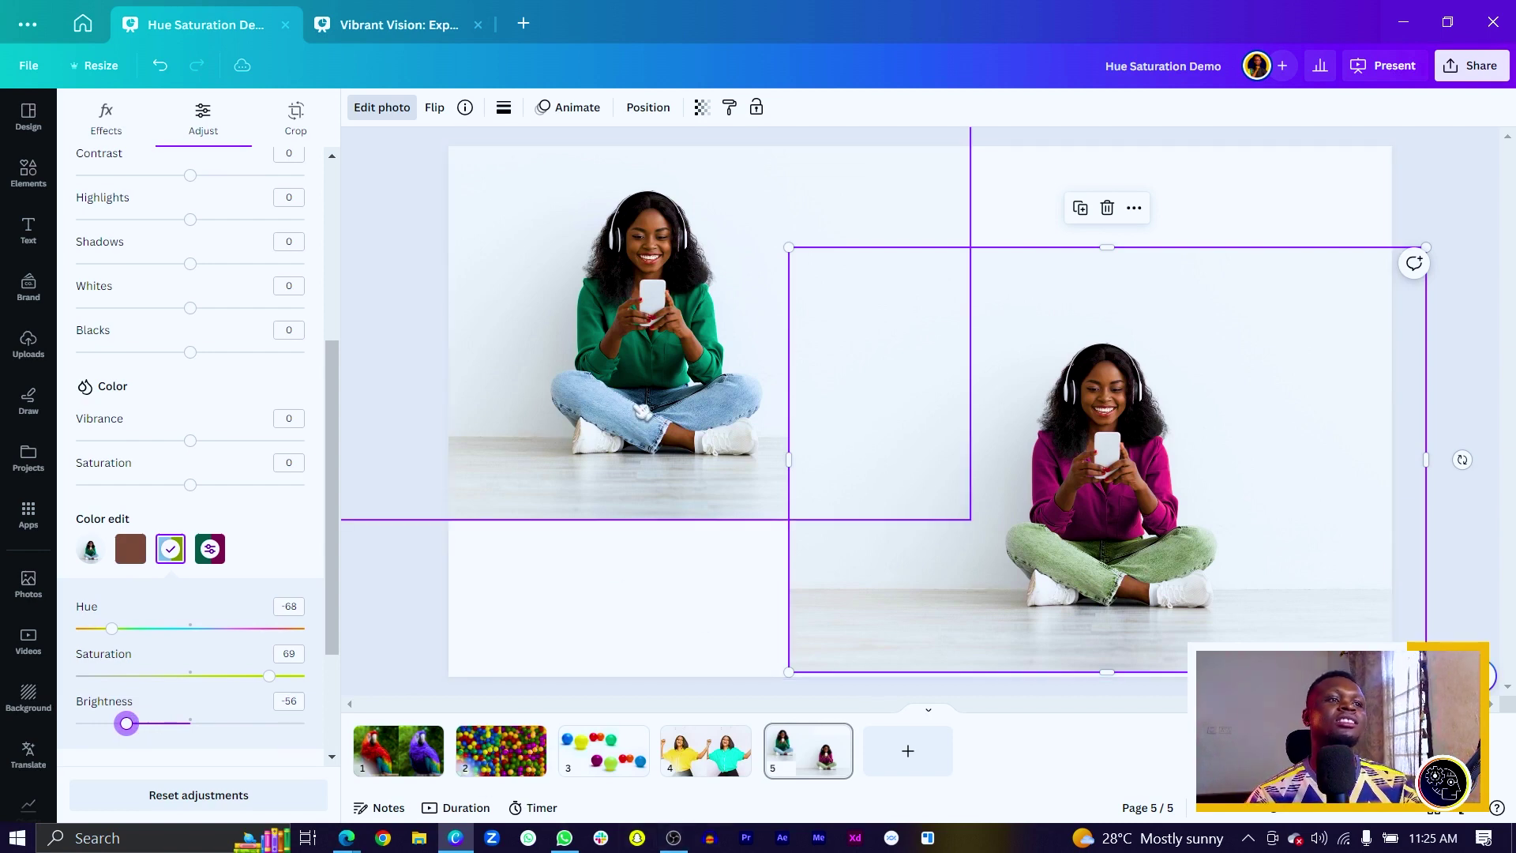
{"action": "key", "text": "Escape"}
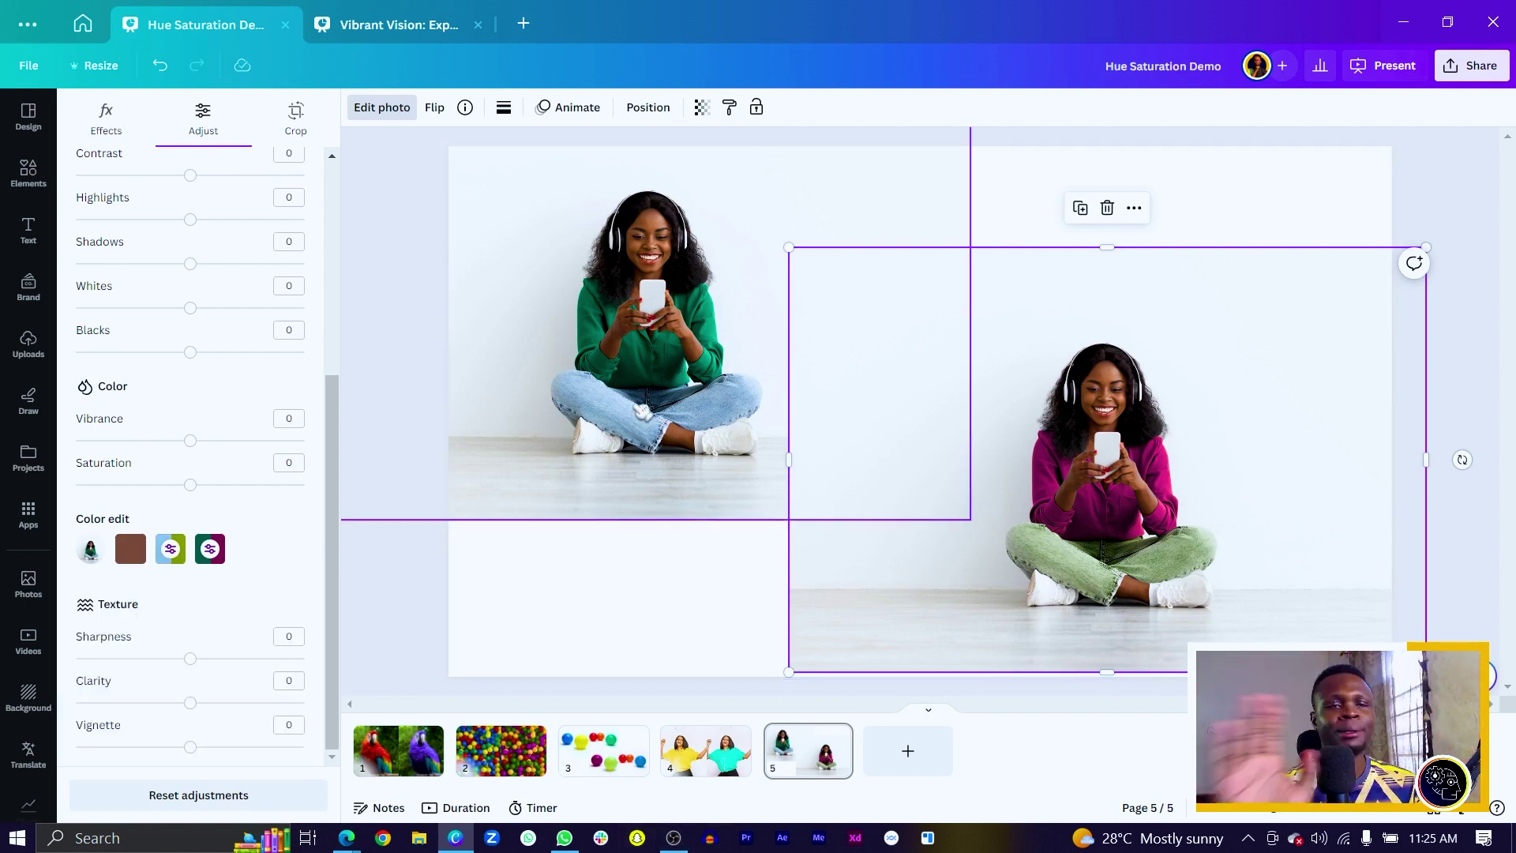